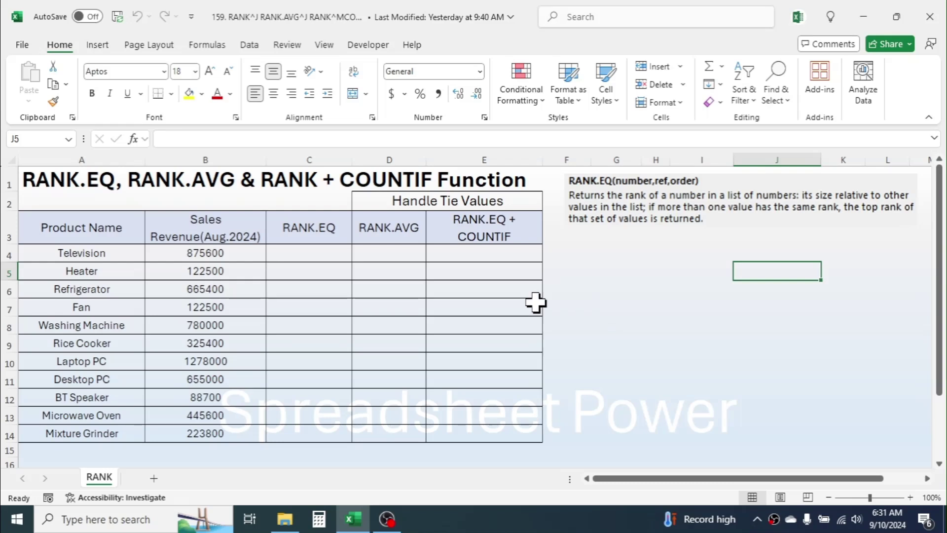
# Step: Start a formula in C4 using the RANK.EQ function for the Television row
pyautogui.click(222, 269)
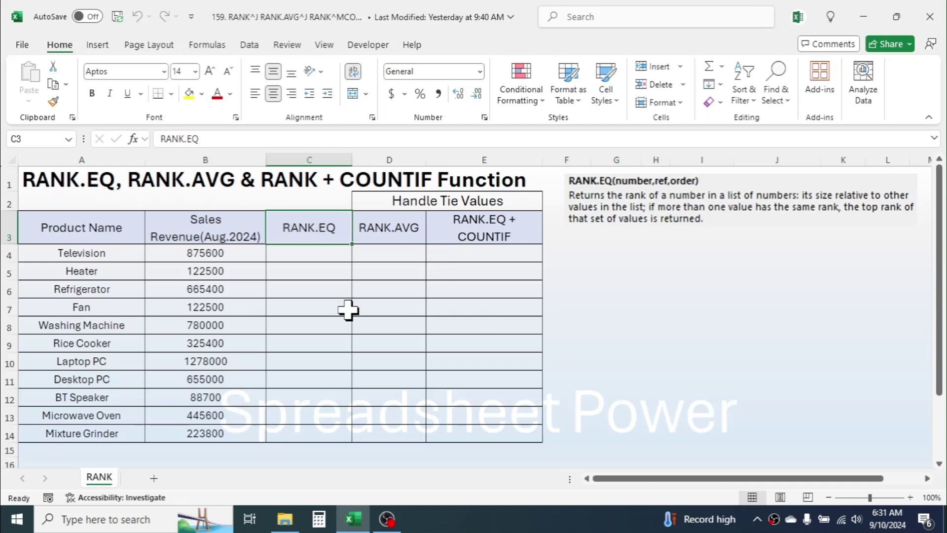
pyautogui.click(310, 253)
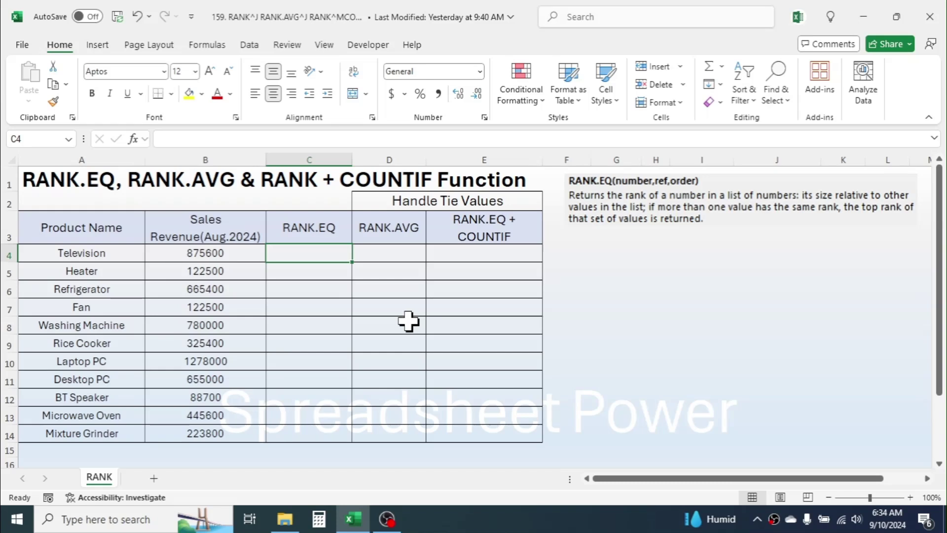
pyautogui.write('=')
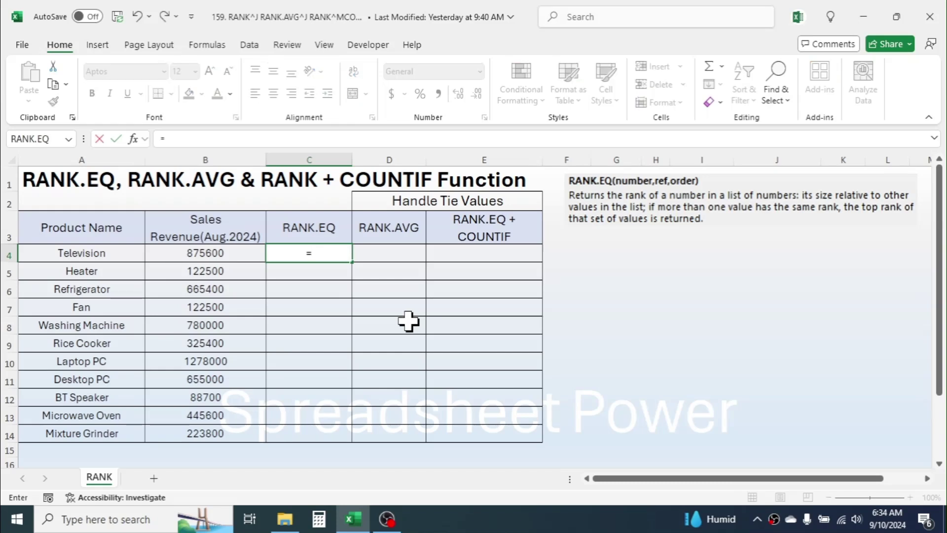
pyautogui.write('RANK')
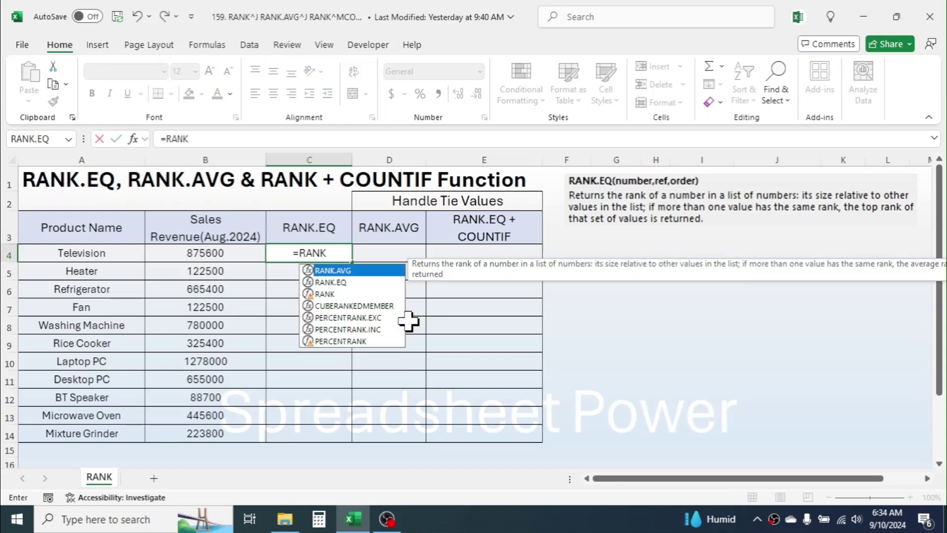
pyautogui.click(328, 295)
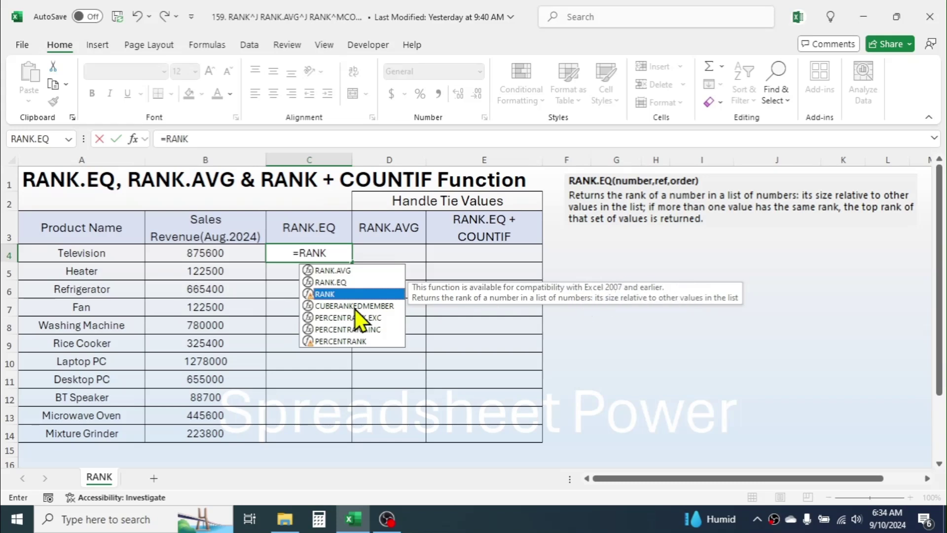
pyautogui.click(337, 284)
pyautogui.click(329, 295)
pyautogui.click(342, 283)
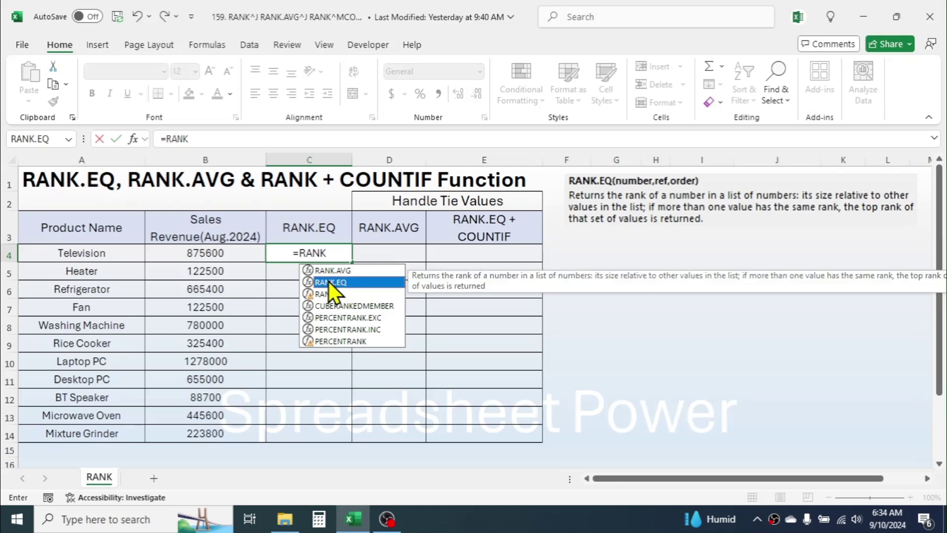
pyautogui.doubleClick(336, 283)
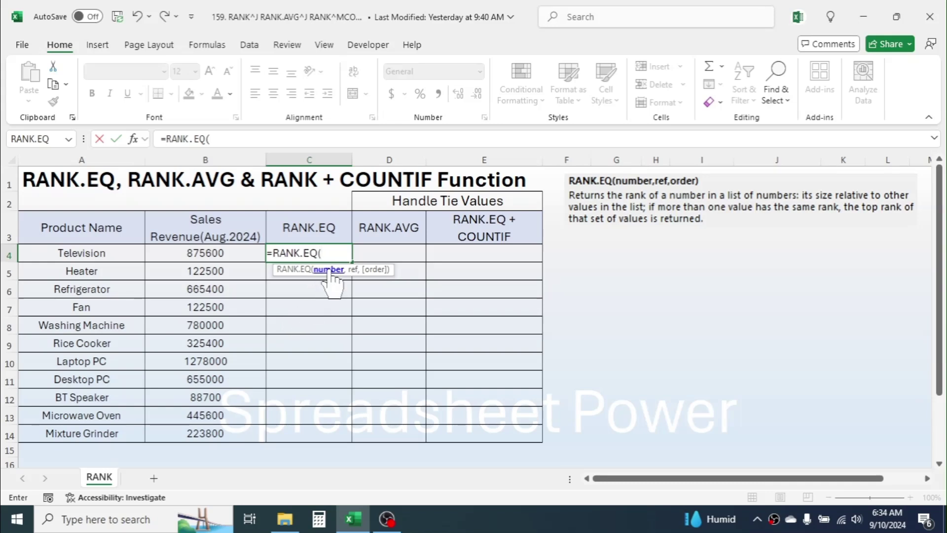
# Step: Complete the C4 formula with number B4, absolute reference $B$4:$B$14 and descending order 0
pyautogui.click(214, 254)
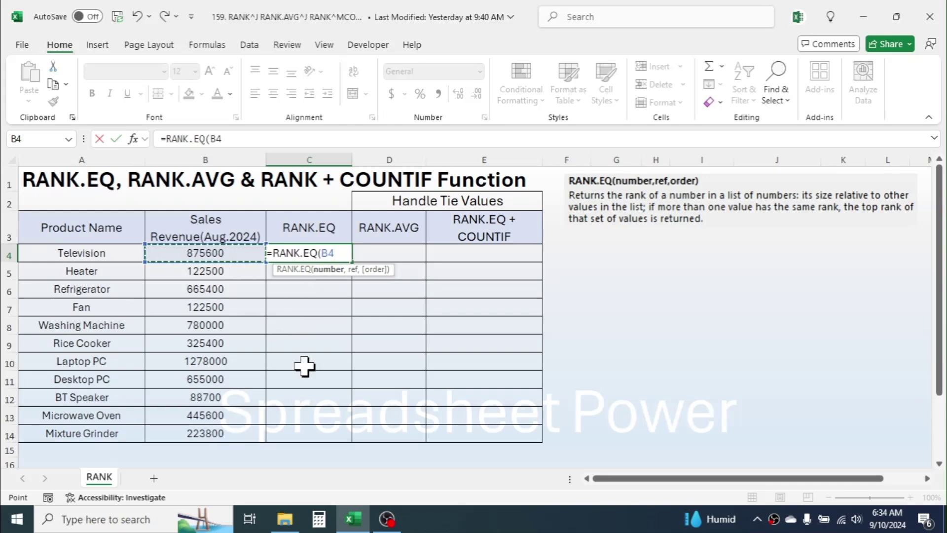
pyautogui.write(',')
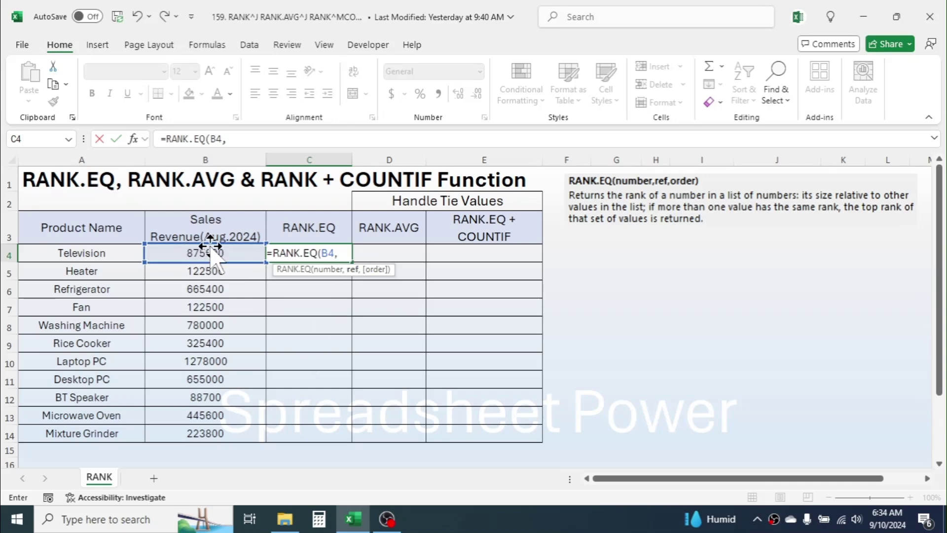
pyautogui.moveTo(217, 254); pyautogui.dragTo(216, 433)
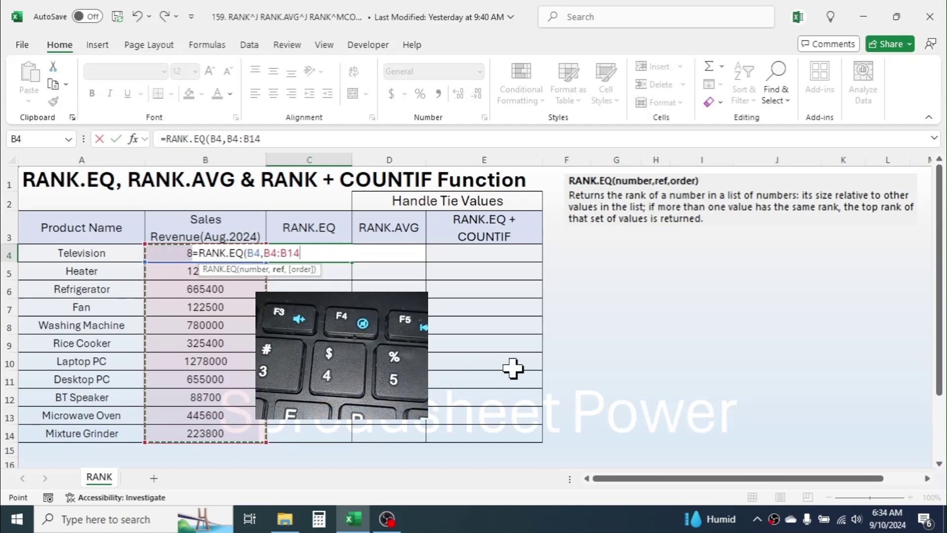
pyautogui.press('F4')
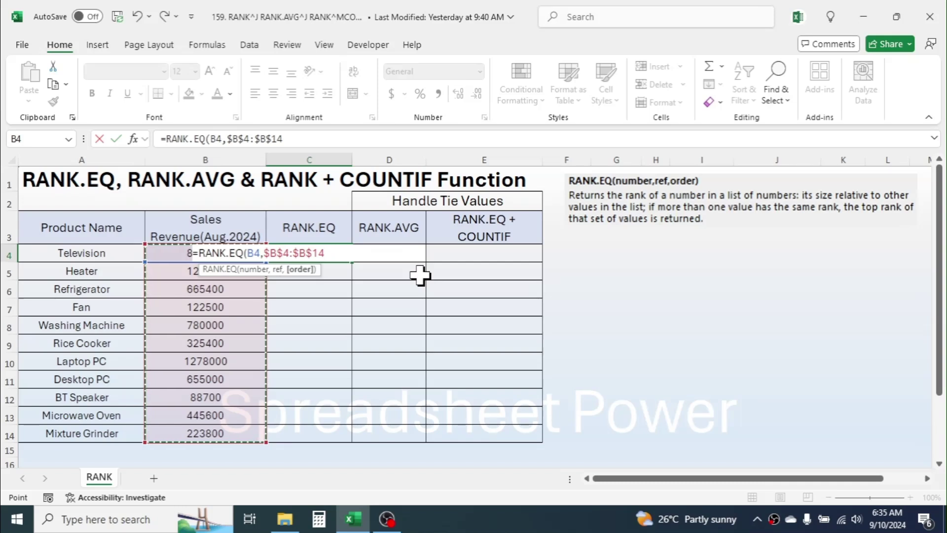
pyautogui.write(',')
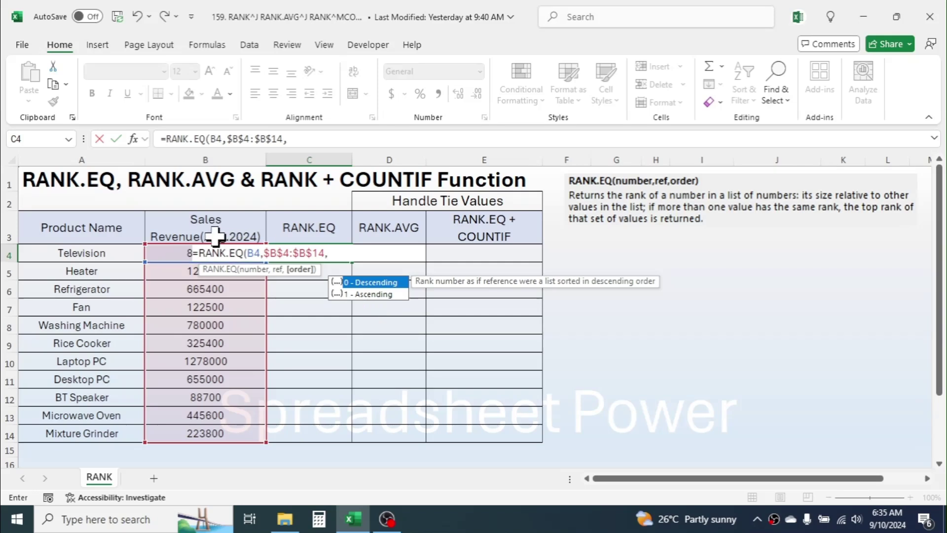
pyautogui.doubleClick(378, 283)
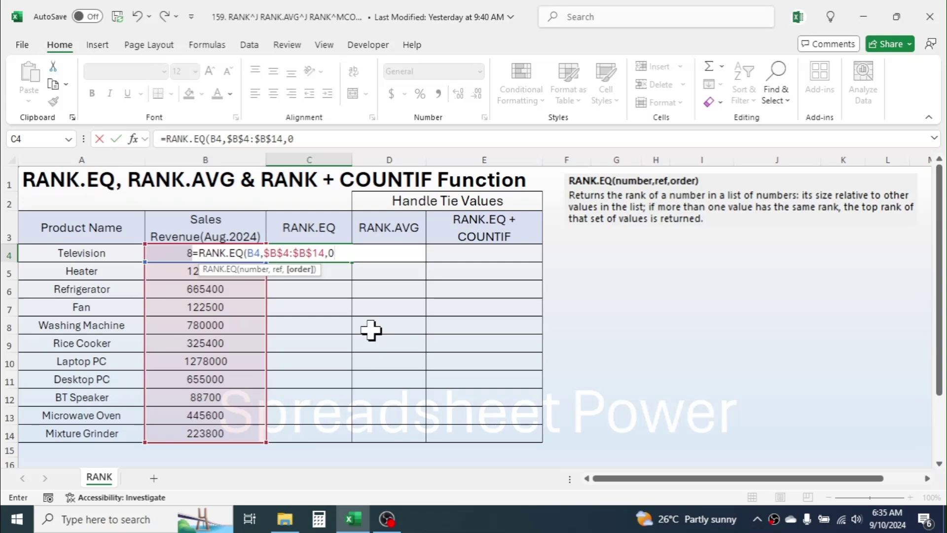
pyautogui.write(')')
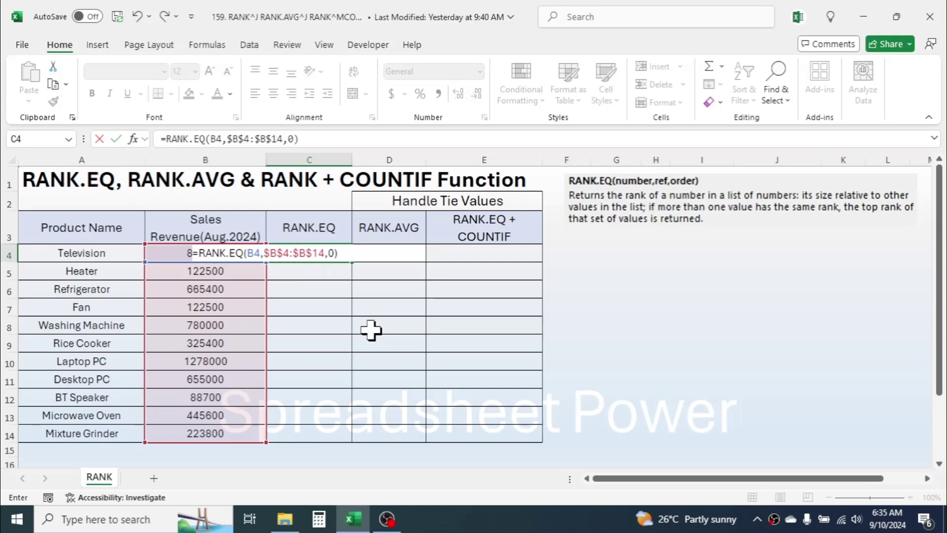
pyautogui.press('Return')
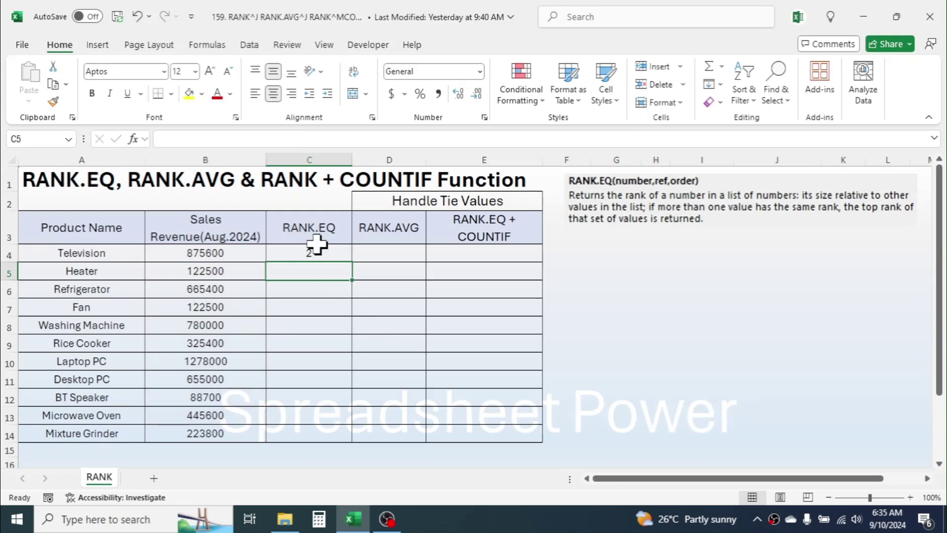
# Step: Fill the RANK.EQ formula from C4 down to C14 and check the Laptop PC row's rank
pyautogui.click(205, 252)
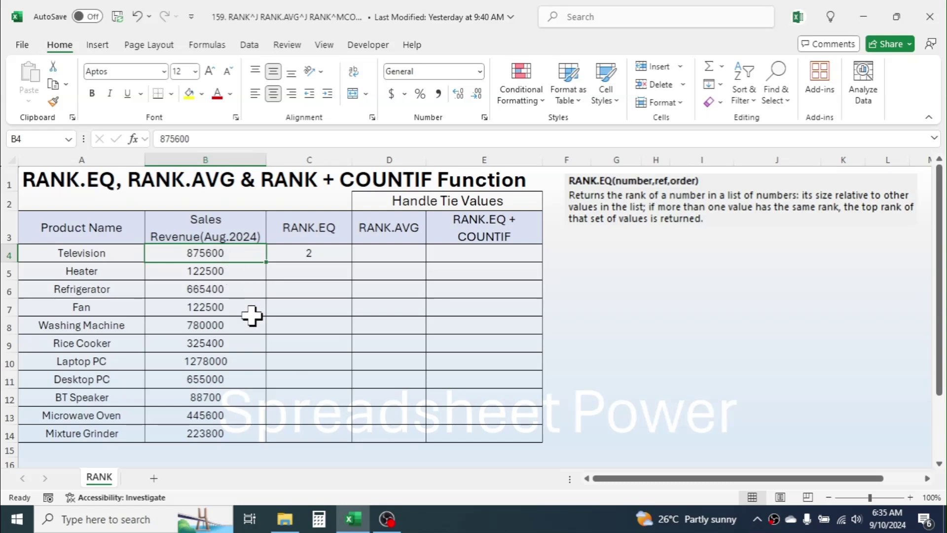
pyautogui.click(291, 252)
pyautogui.moveTo(351, 261); pyautogui.dragTo(343, 438)
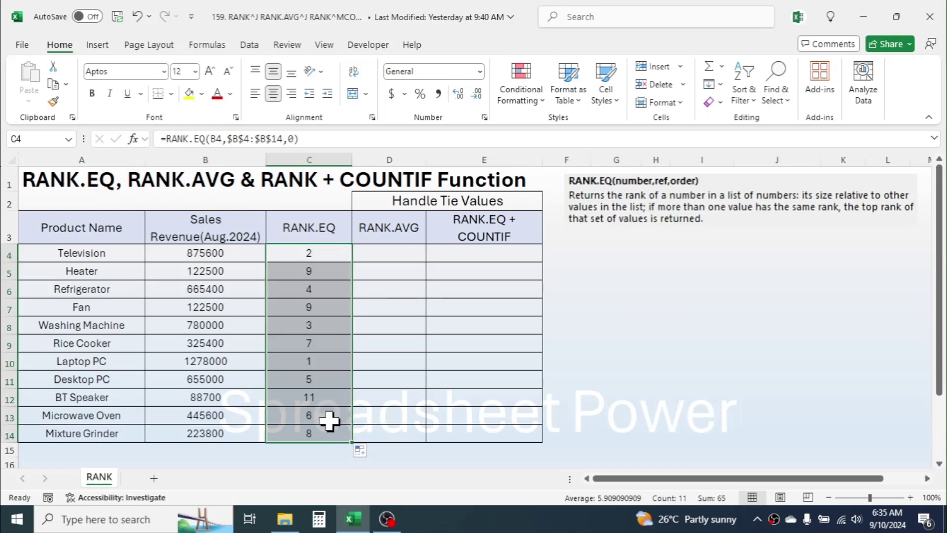
pyautogui.click(336, 416)
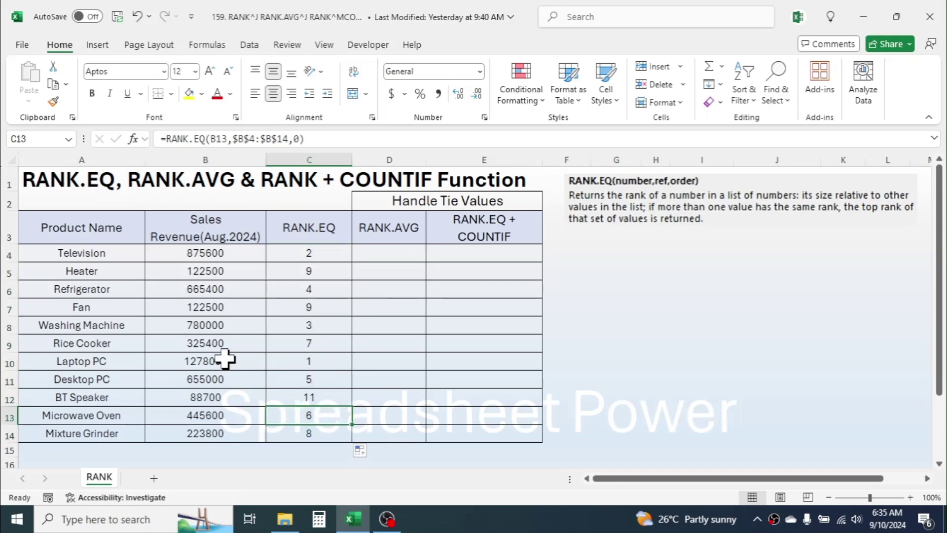
pyautogui.click(197, 366)
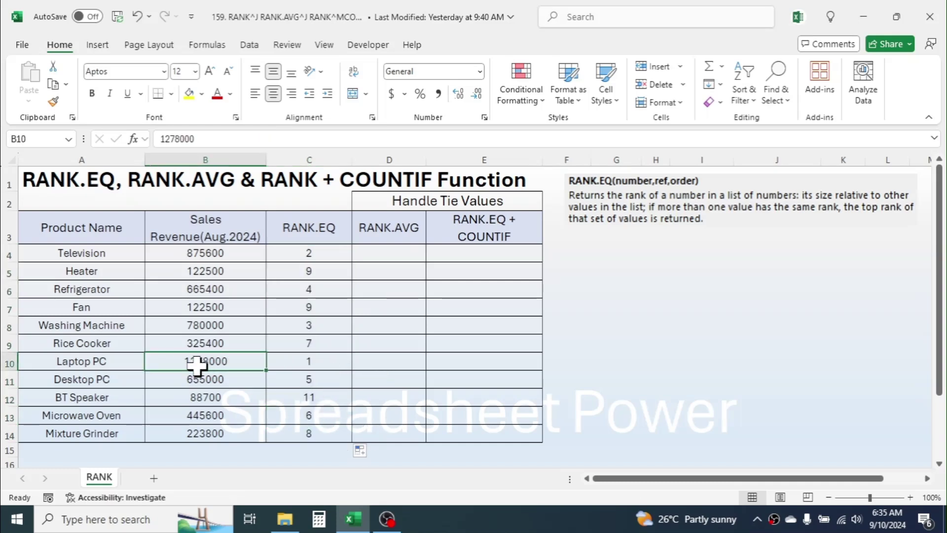
pyautogui.click(317, 364)
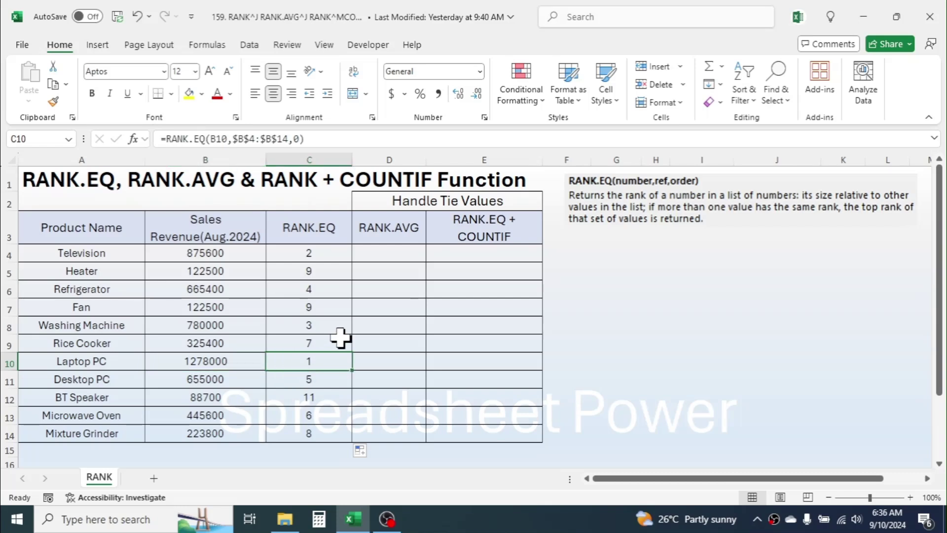
# Step: Highlight the tied Heater and Fan revenues in B5 and B7 and their ranks in C5 and C7 with yellow fill
pyautogui.click(331, 306)
pyautogui.click(222, 306)
pyautogui.click(217, 271)
pyautogui.keyDown('ctrl'); pyautogui.click(214, 307); pyautogui.keyUp('ctrl')
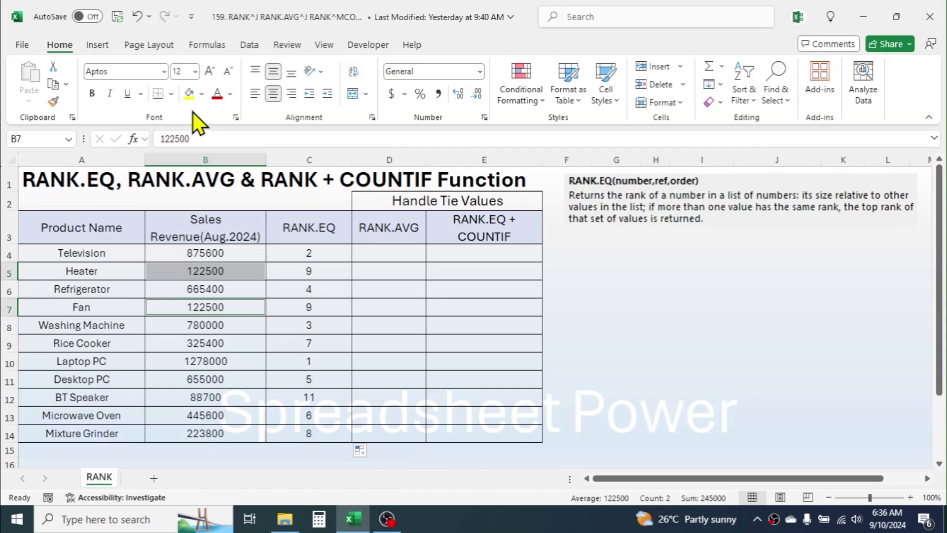
pyautogui.click(189, 93)
pyautogui.click(329, 271)
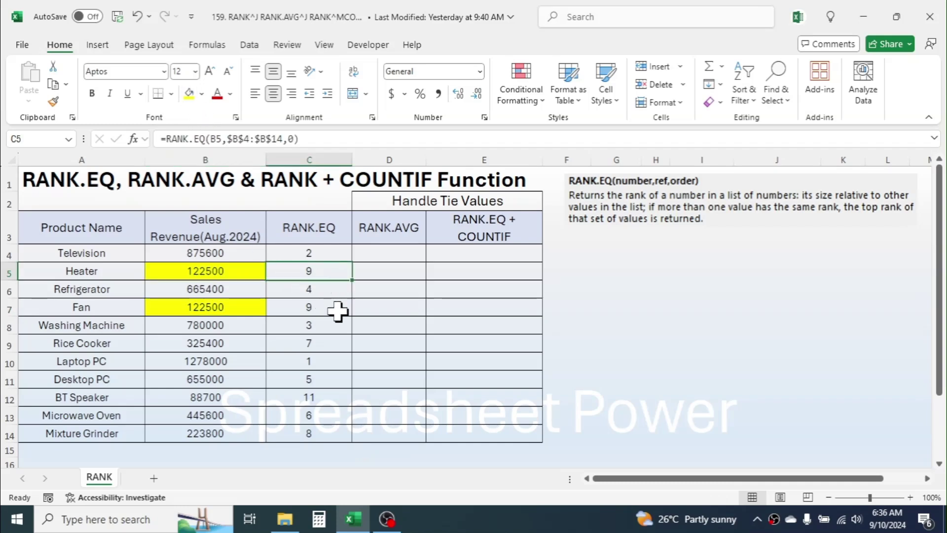
pyautogui.keyDown('ctrl'); pyautogui.click(327, 308); pyautogui.keyUp('ctrl')
pyautogui.click(197, 94)
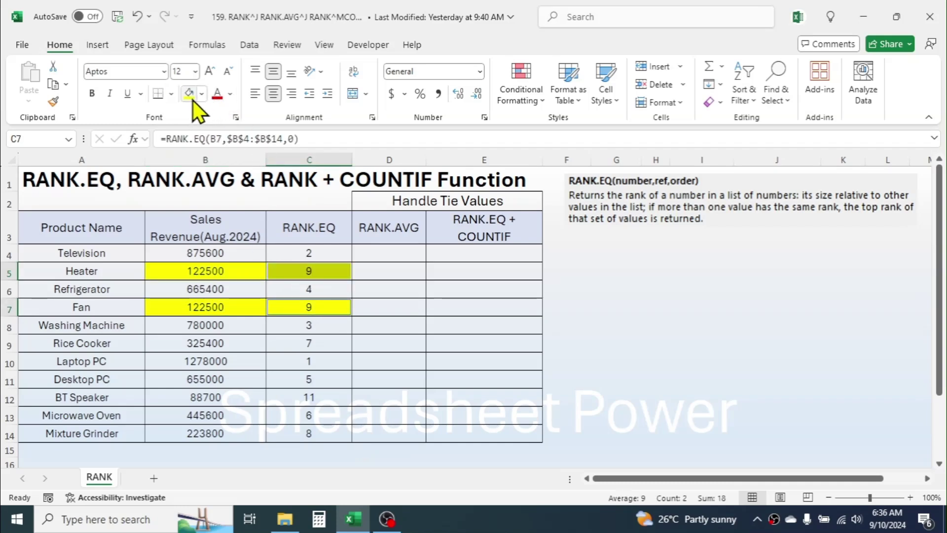
pyautogui.click(313, 383)
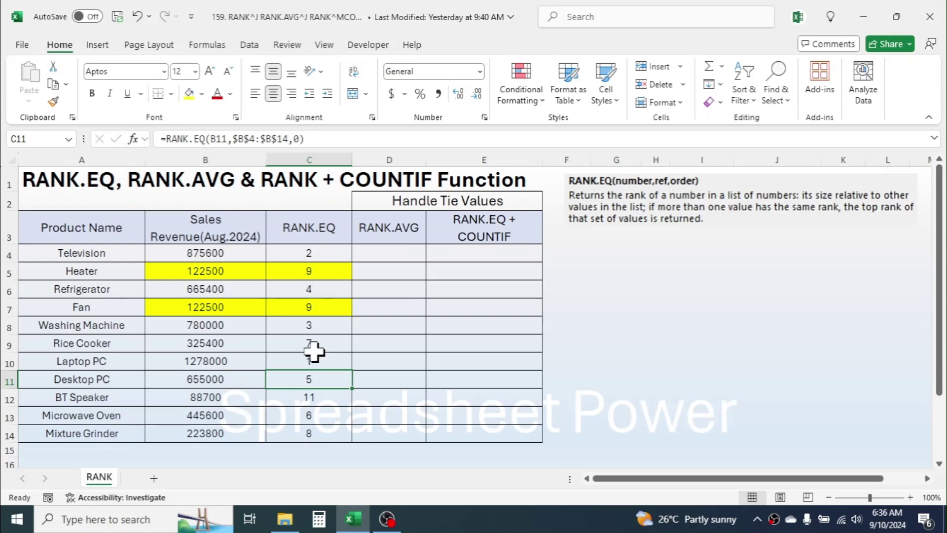
# Step: Start a formula in D4 using the RANK.AVG function for the Television row
pyautogui.click(459, 291)
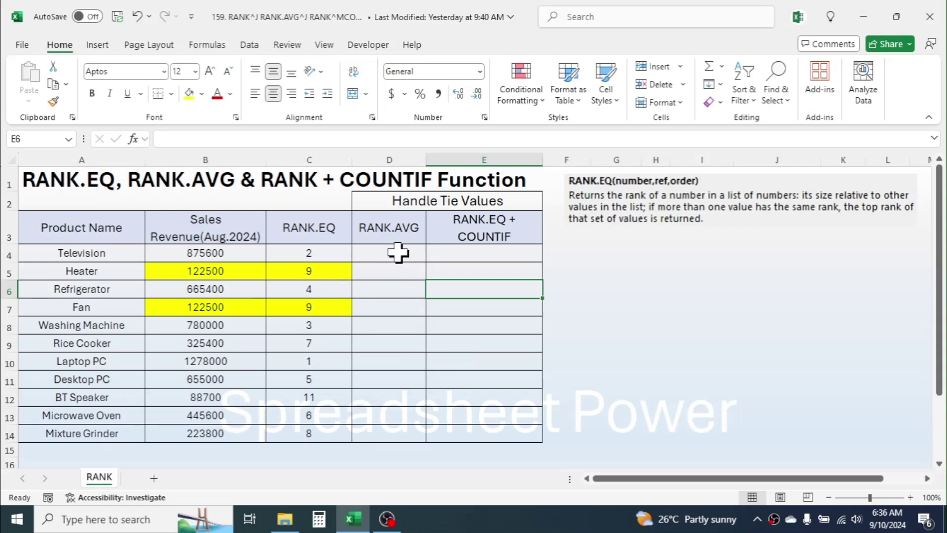
pyautogui.click(399, 229)
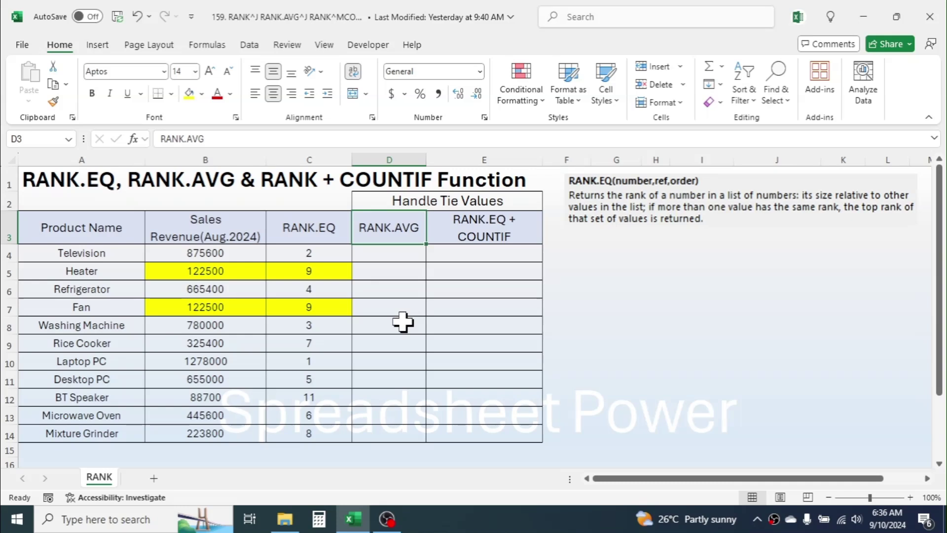
pyautogui.click(397, 253)
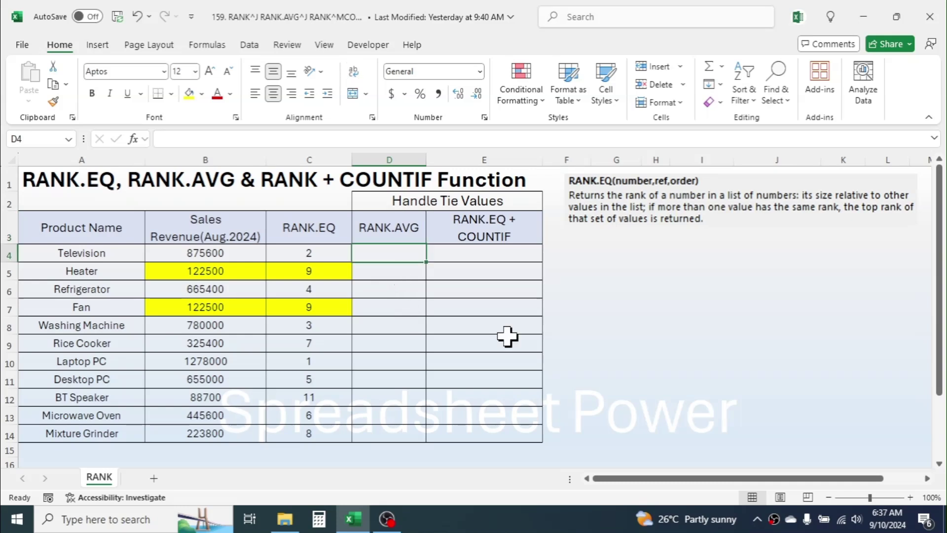
pyautogui.write('=RANK')
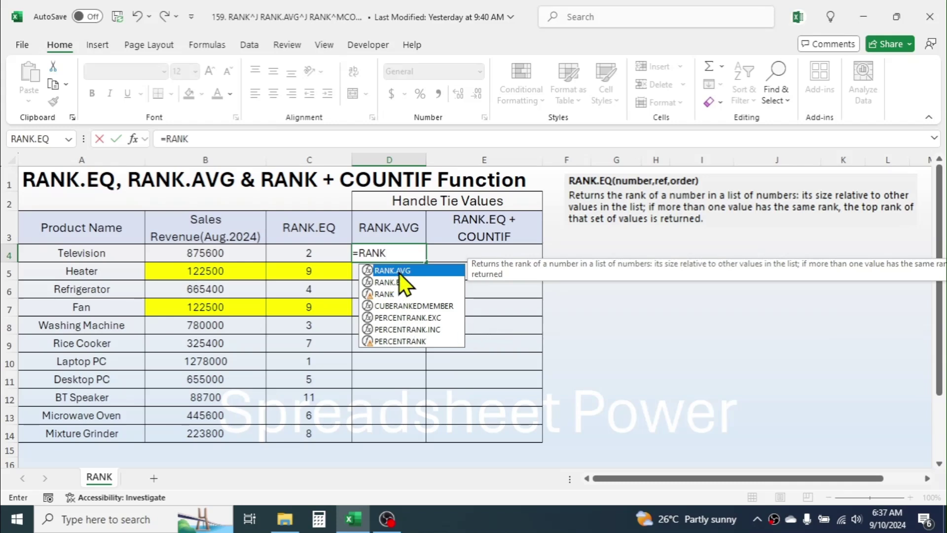
pyautogui.doubleClick(397, 272)
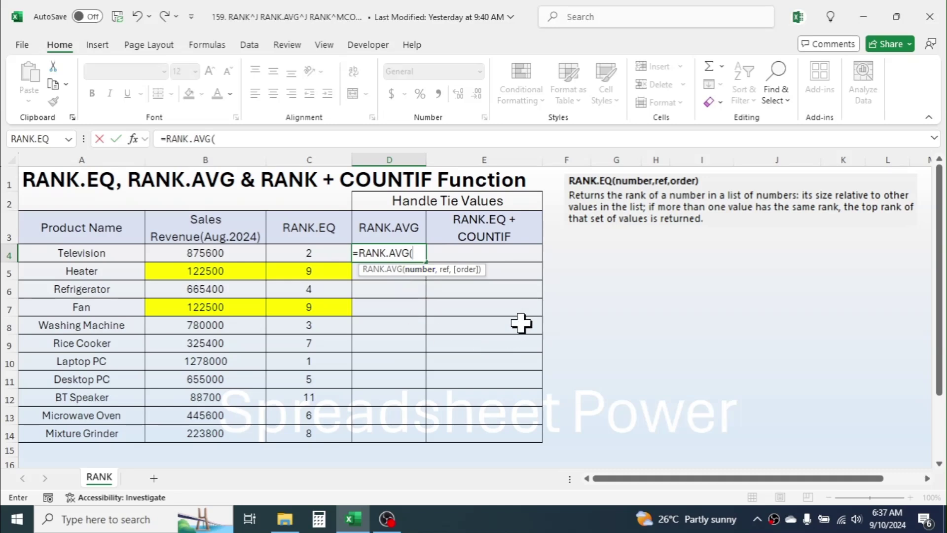
# Step: Complete the D4 formula with number B4, absolute reference $B$4:$B$14 and descending order 0
pyautogui.click(197, 251)
pyautogui.write(',')
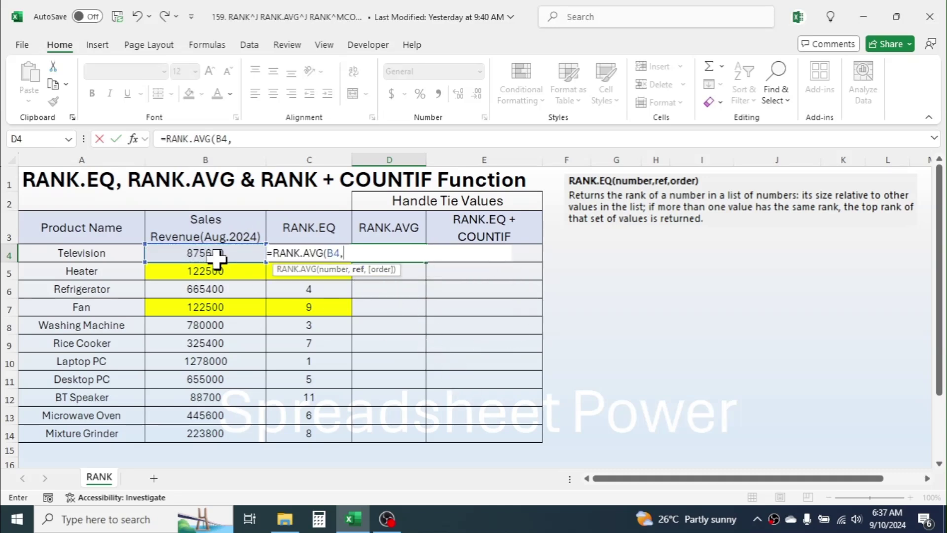
pyautogui.moveTo(207, 252); pyautogui.dragTo(214, 434)
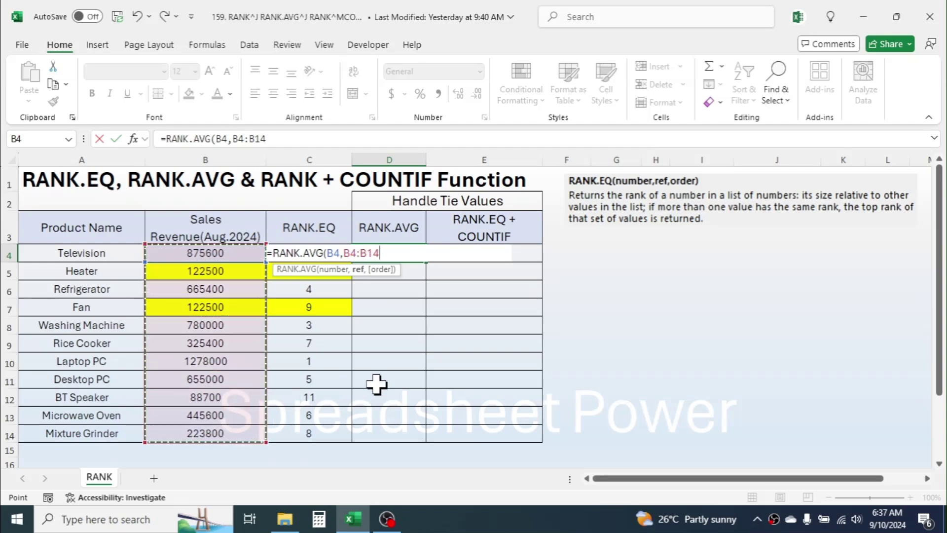
pyautogui.press('F4')
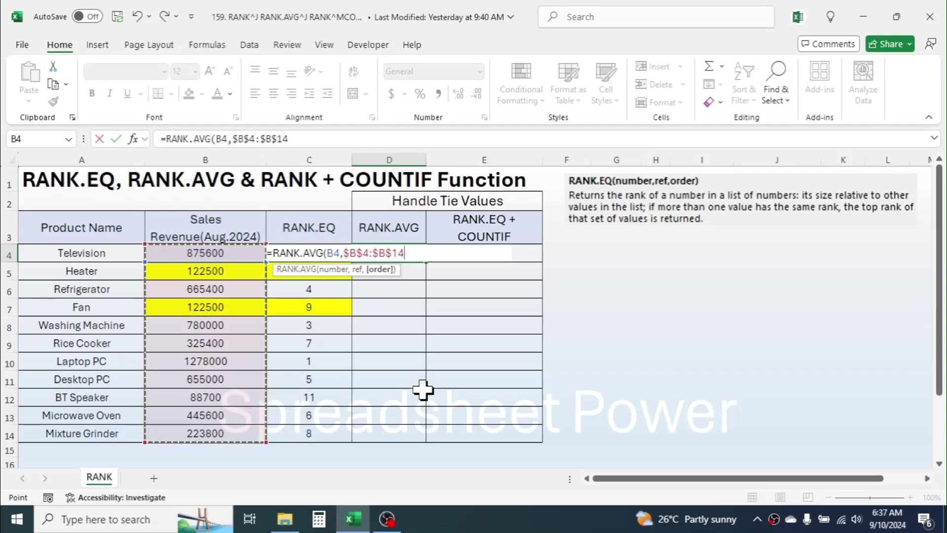
pyautogui.write(',')
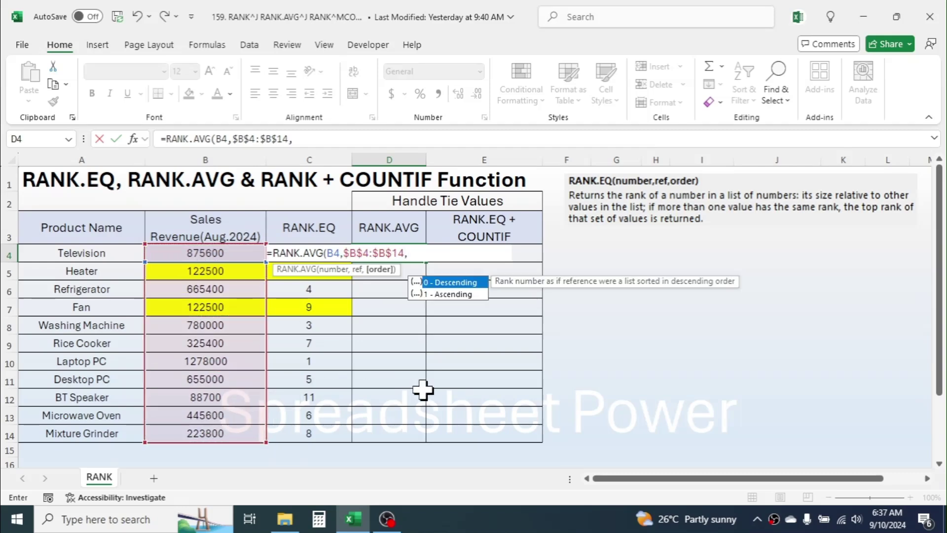
pyautogui.doubleClick(454, 283)
pyautogui.write(')')
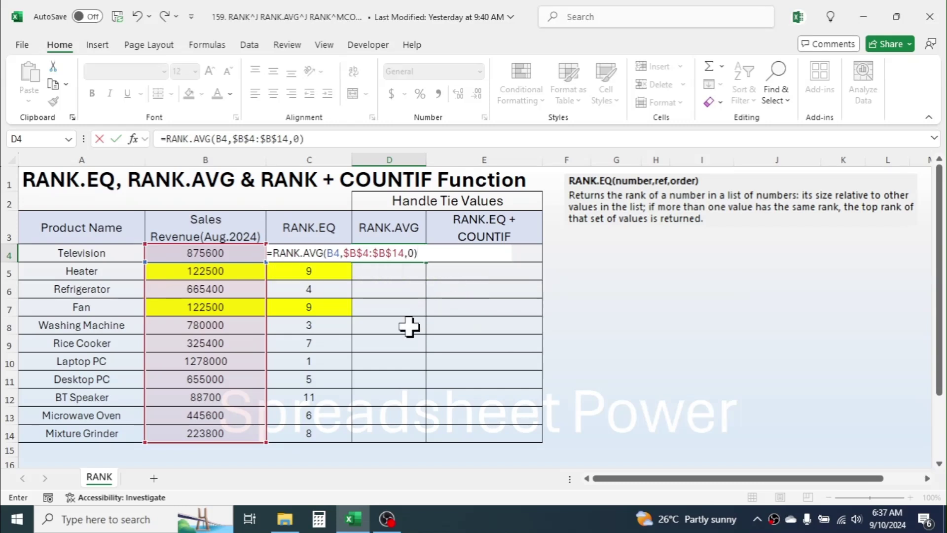
pyautogui.press('Return')
# Step: Confirm the RANK.AVG formula in D4 and fill it down through D14
pyautogui.click(403, 255)
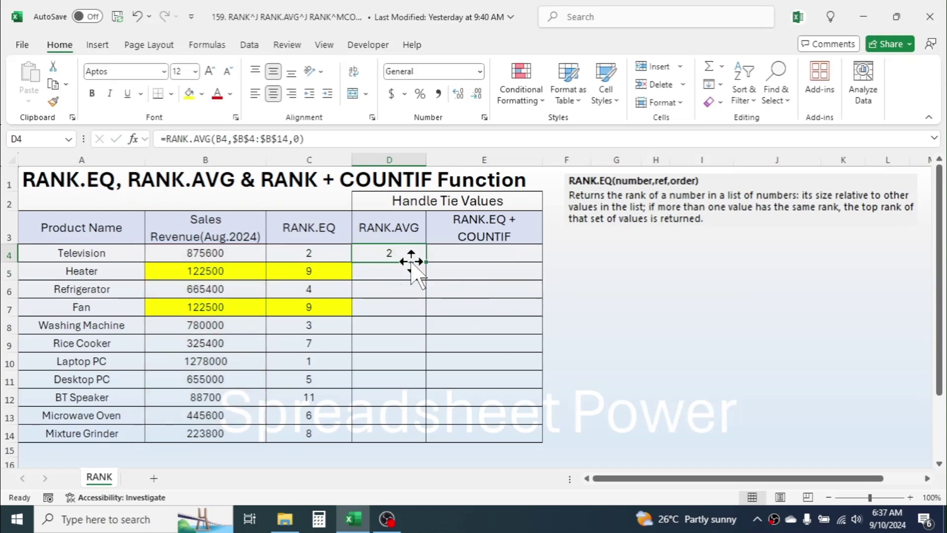
pyautogui.moveTo(429, 260); pyautogui.dragTo(412, 439)
pyautogui.click(389, 256)
pyautogui.click(395, 345)
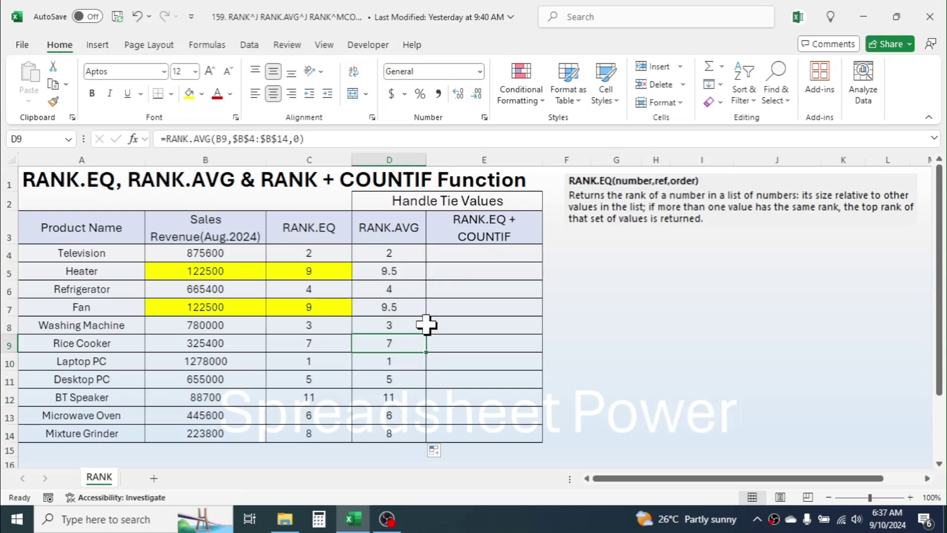
# Step: Examine the RANK.AVG results for the tied Heater and Fan rows in D5 and D7, and the BT Speaker rank in D12
pyautogui.click(408, 306)
pyautogui.click(417, 274)
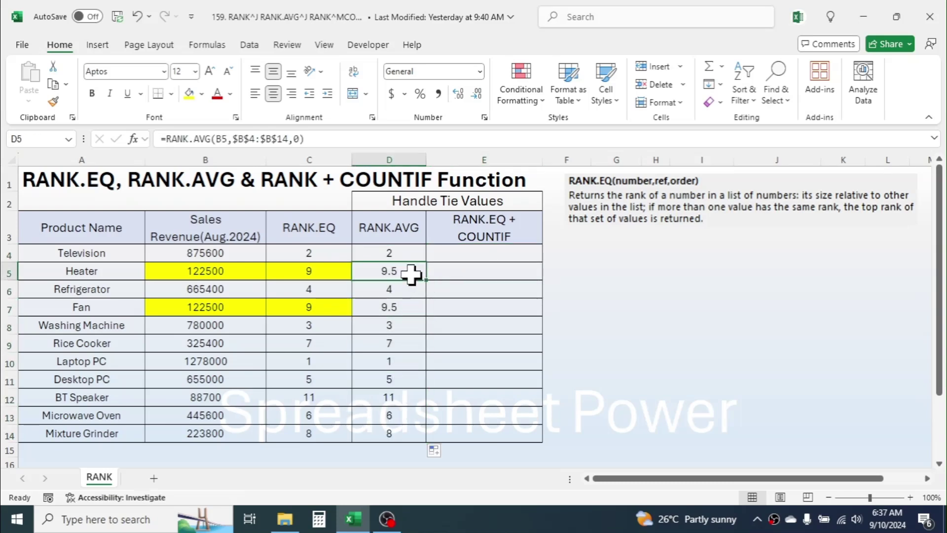
pyautogui.click(402, 309)
pyautogui.click(411, 271)
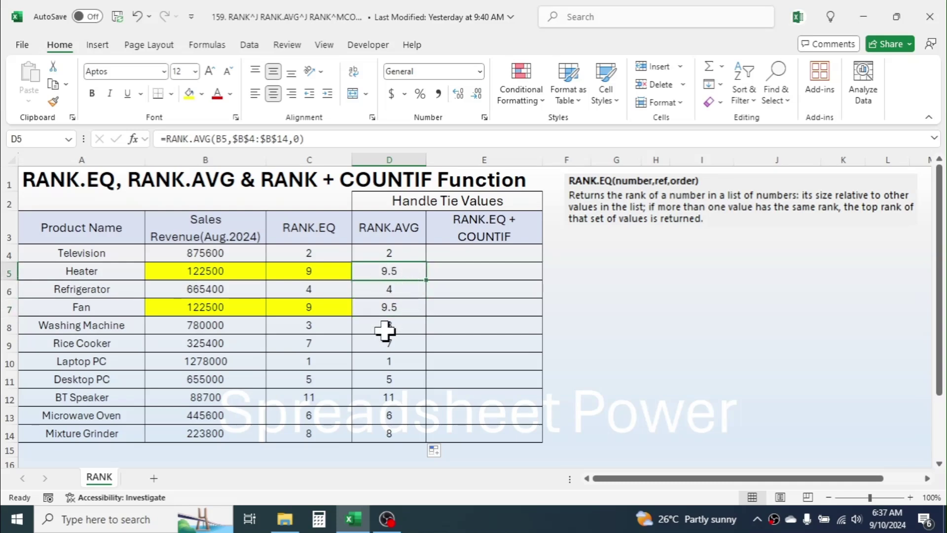
pyautogui.click(384, 397)
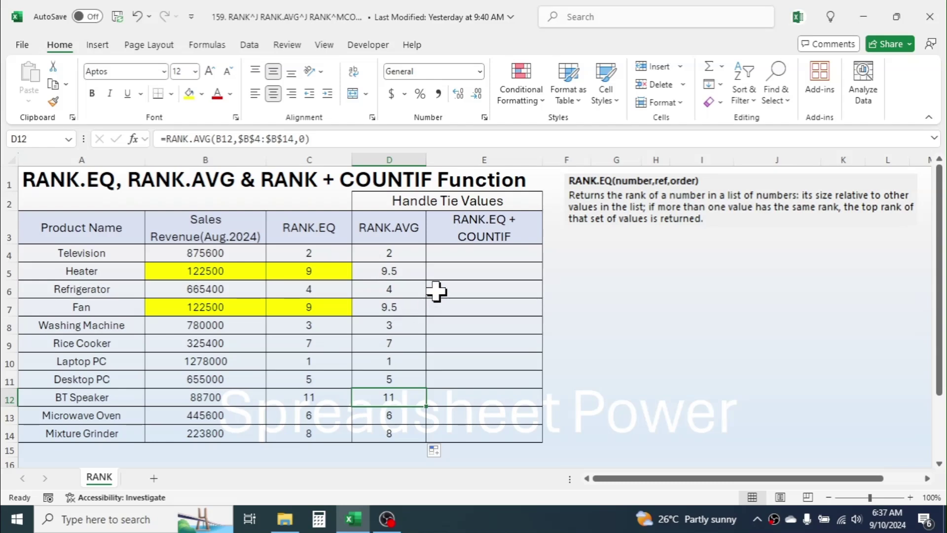
pyautogui.click(413, 274)
pyautogui.click(409, 304)
pyautogui.click(403, 271)
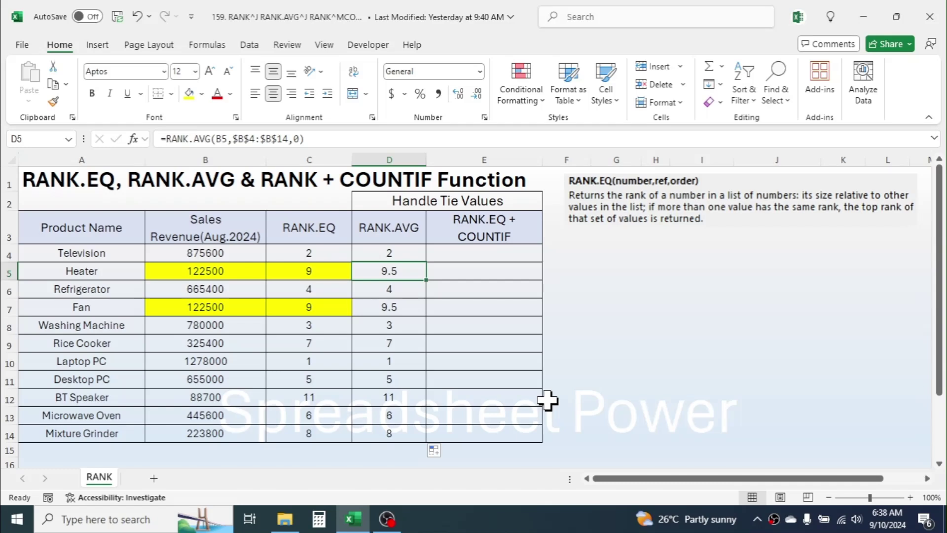
# Step: Begin the E4 formula with RANK.EQ of B4 over $B$4:$B$14 in descending order 0, followed by a plus sign and opening parenthesis
pyautogui.click(496, 256)
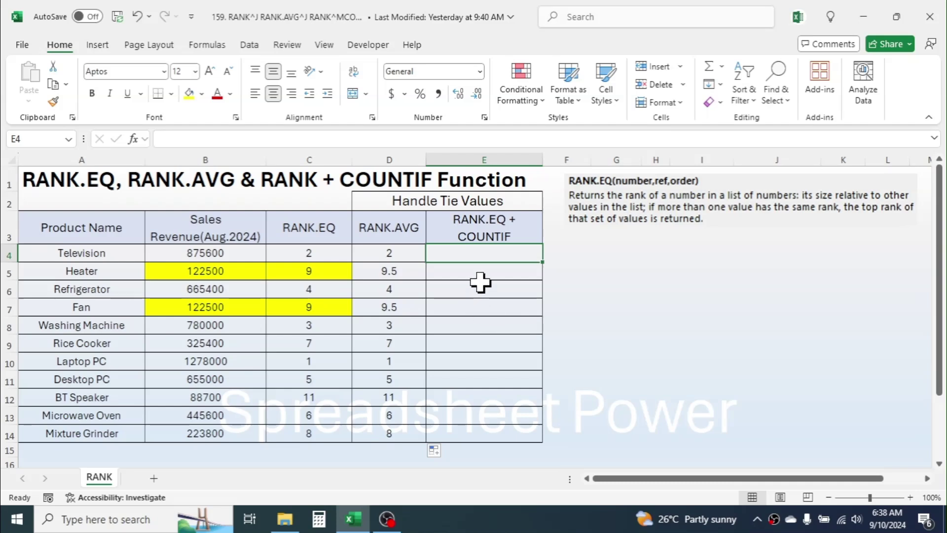
pyautogui.write('=')
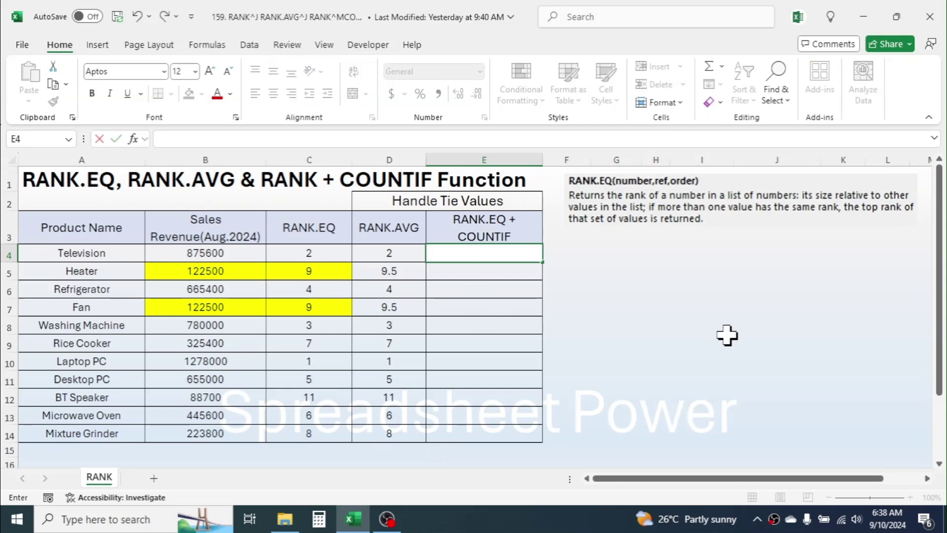
pyautogui.write('RANK')
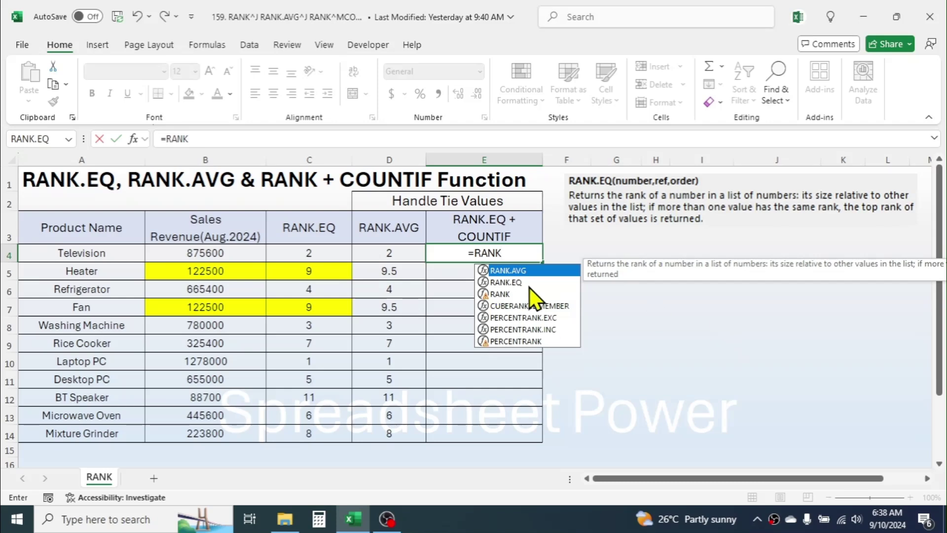
pyautogui.doubleClick(522, 283)
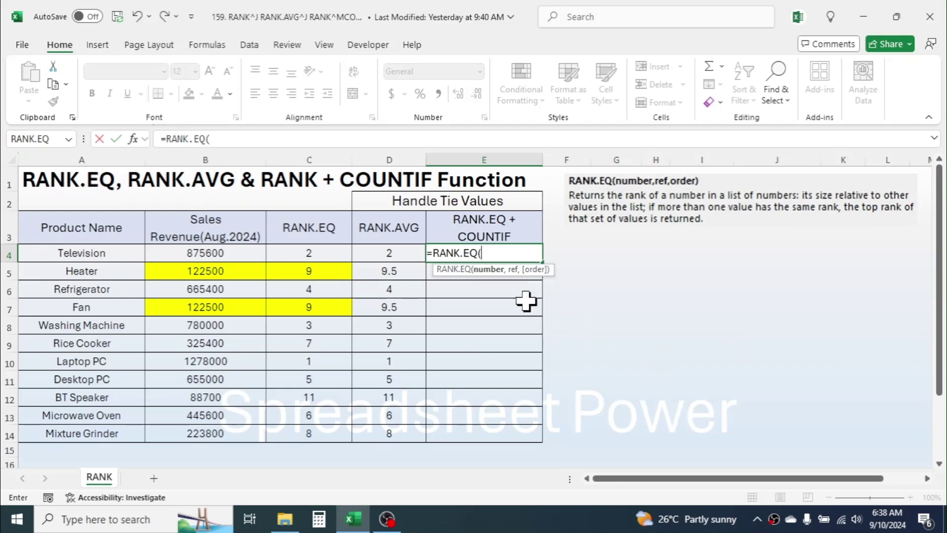
pyautogui.click(210, 253)
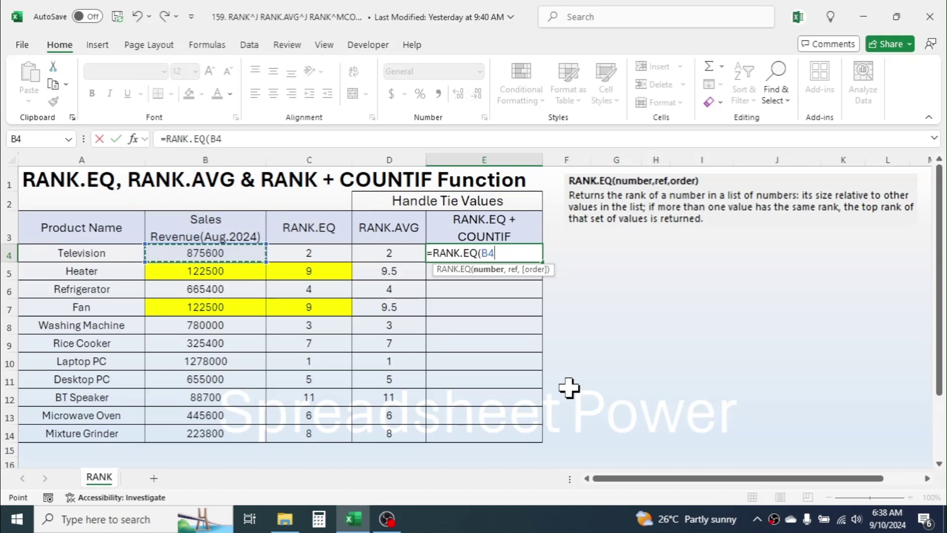
pyautogui.write(',')
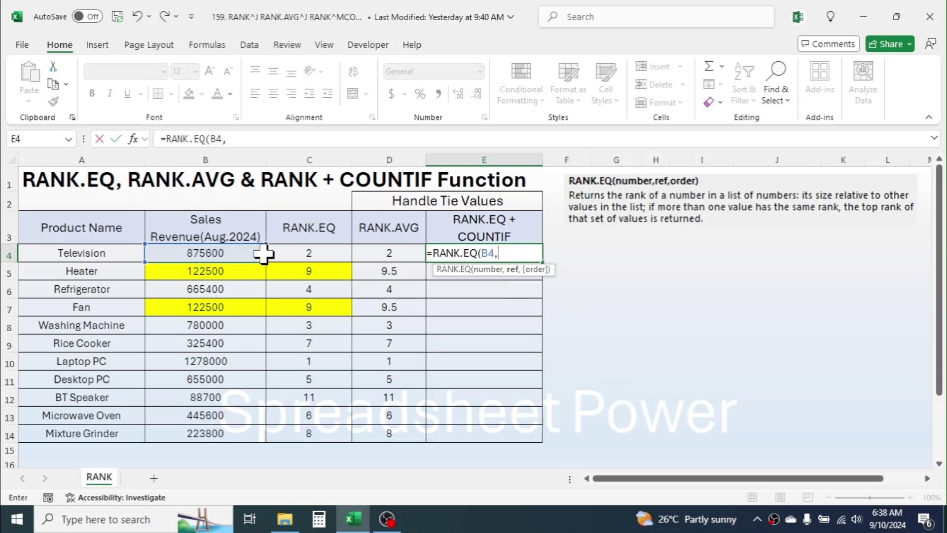
pyautogui.moveTo(212, 253); pyautogui.dragTo(215, 433)
pyautogui.press('F4')
pyautogui.write(',')
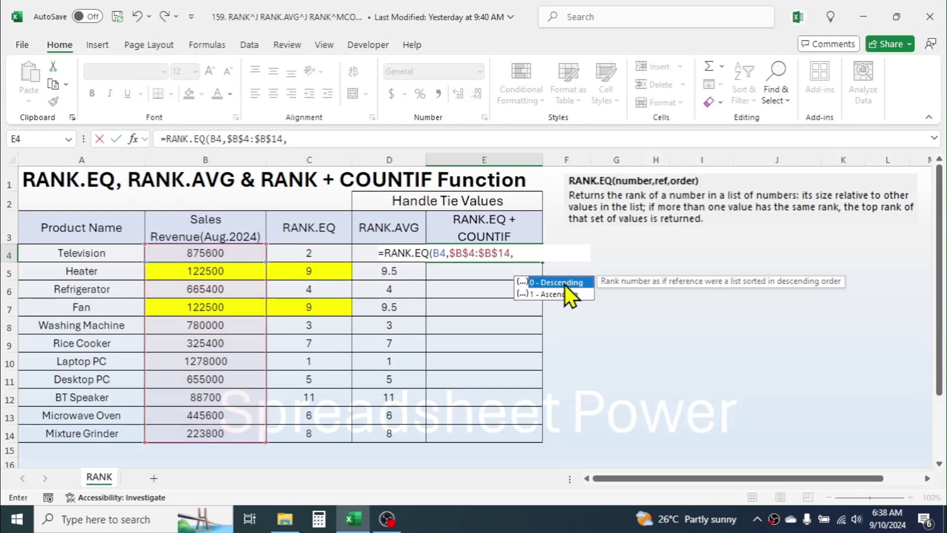
pyautogui.write('0)+(')
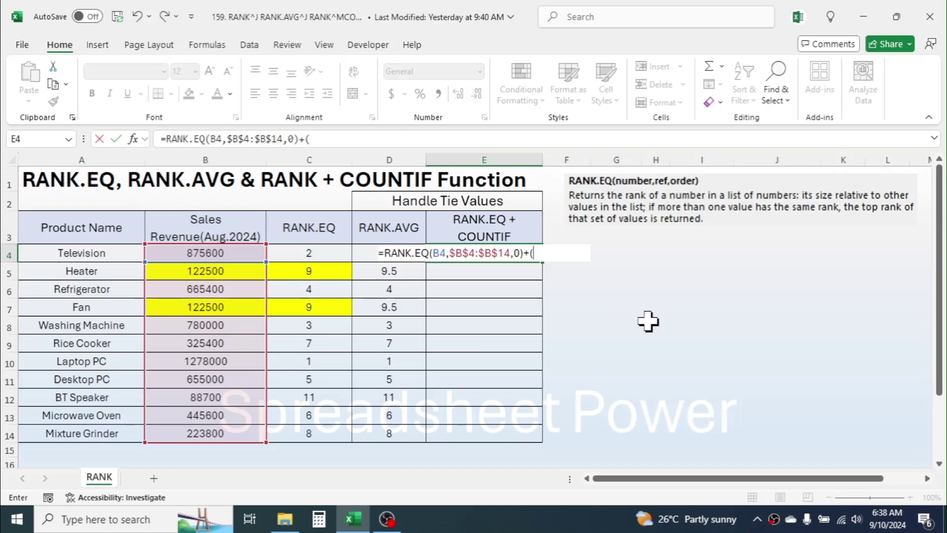
# Step: Add COUNTIF to the E4 formula with the expanding range $B$4:B4, making only the first reference absolute
pyautogui.write('COUN')
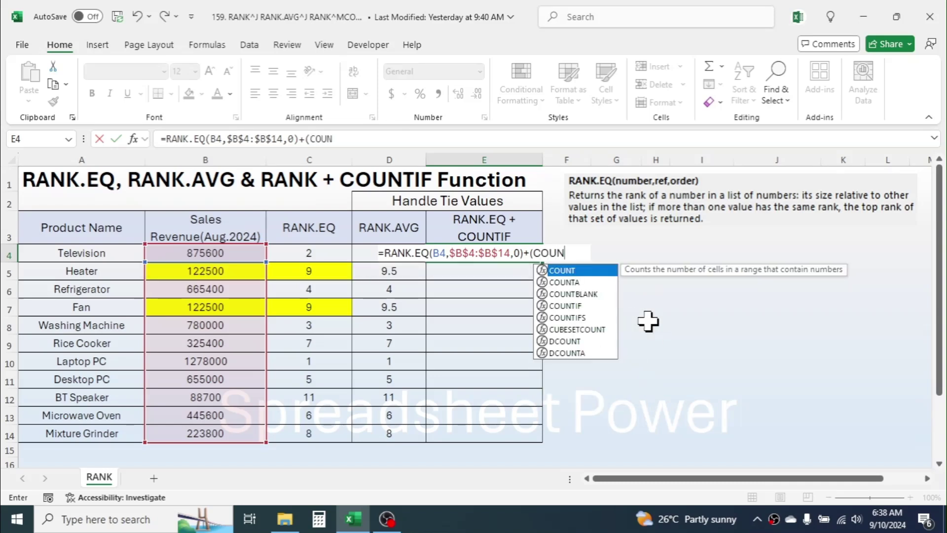
pyautogui.write('T')
pyautogui.doubleClick(571, 305)
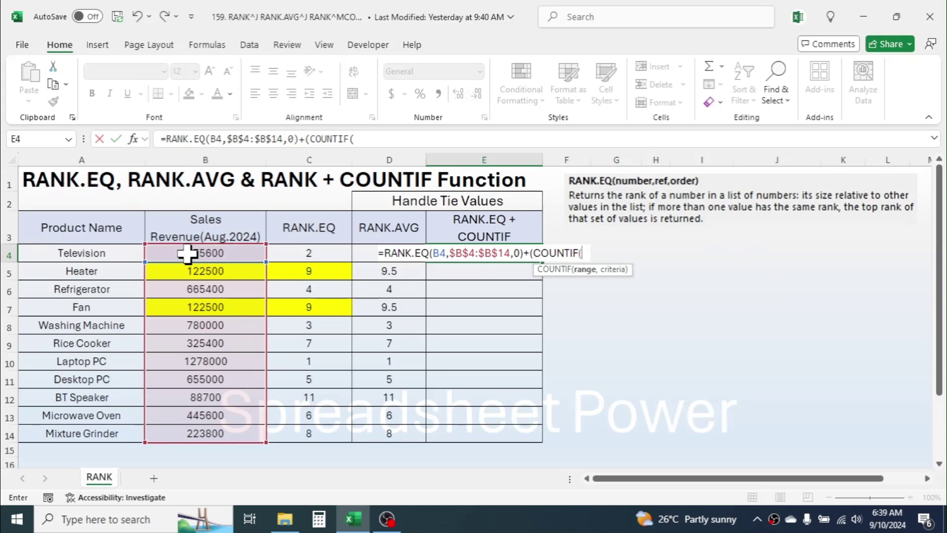
pyautogui.click(219, 253)
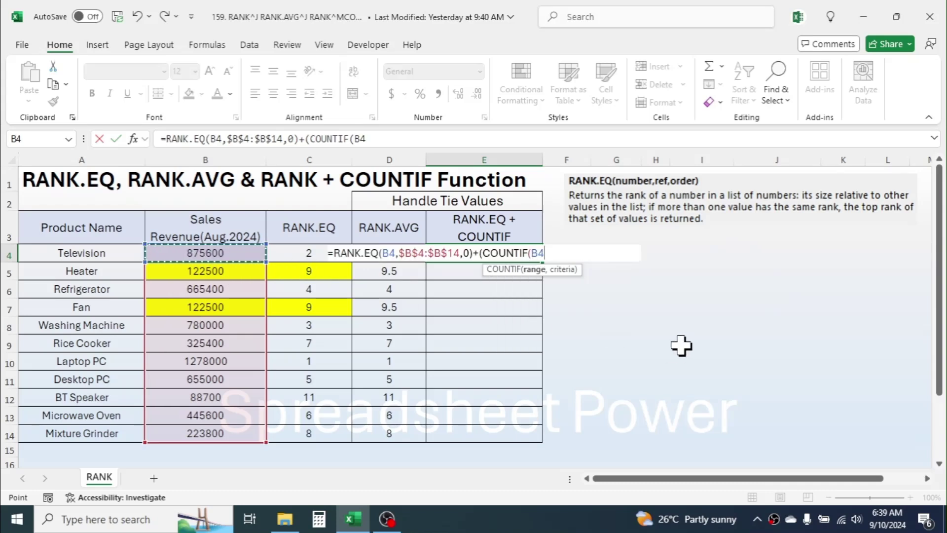
pyautogui.press('F8')
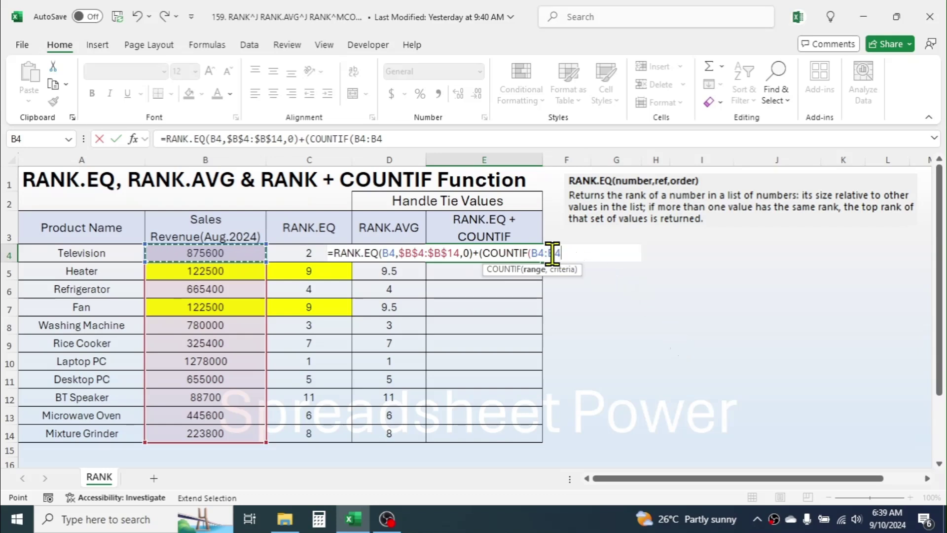
pyautogui.press('F2')
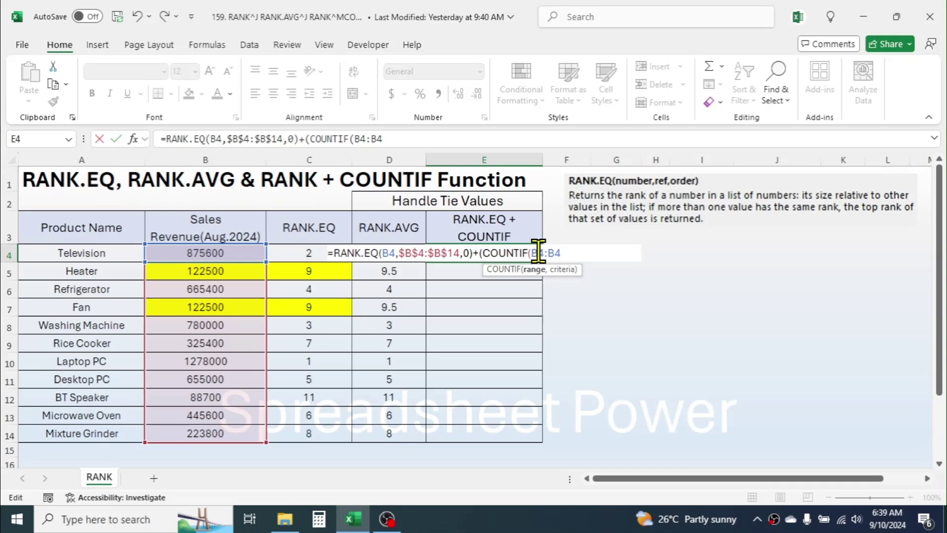
pyautogui.click(537, 253)
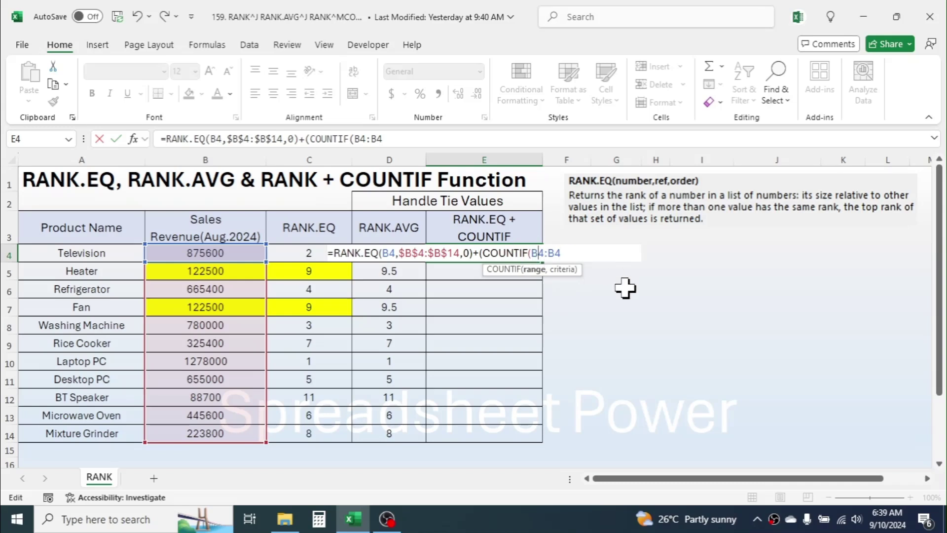
pyautogui.press('F4')
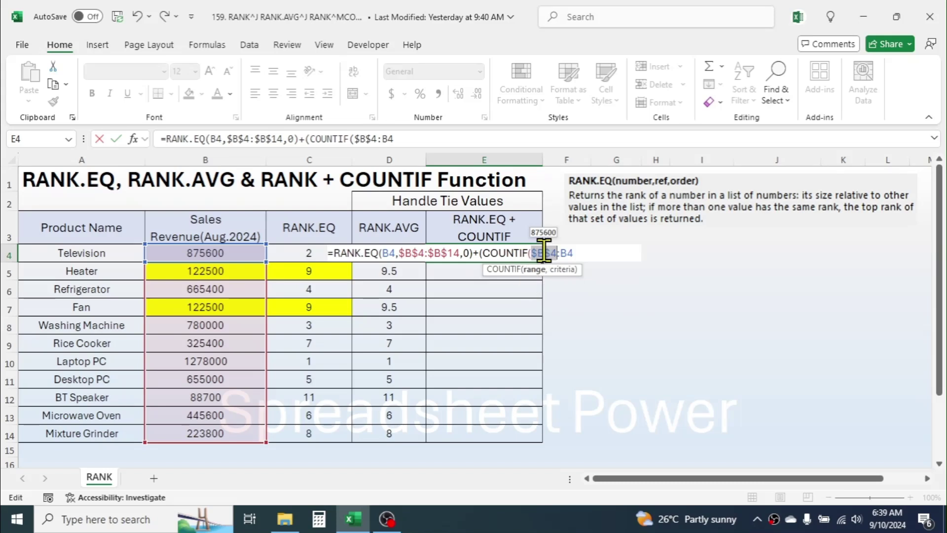
pyautogui.click(583, 252)
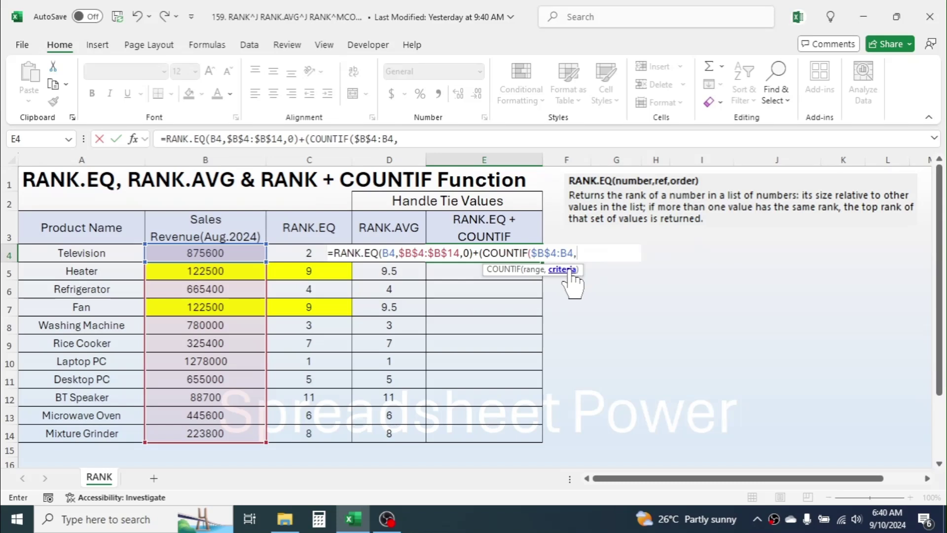
# Step: Complete the E4 formula with COUNTIF criteria B4 and subtract 1 from the count
pyautogui.click(220, 252)
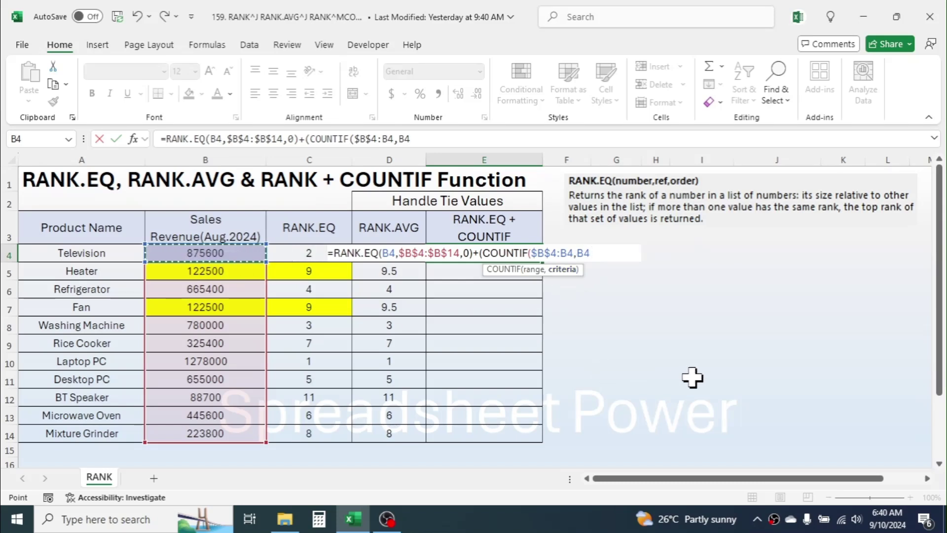
pyautogui.write(')')
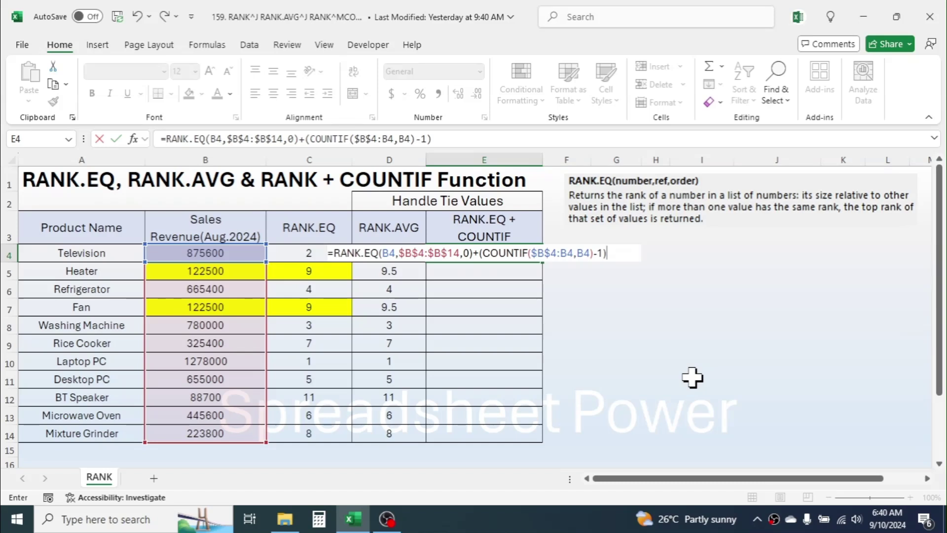
pyautogui.write('-1)')
pyautogui.press('Return')
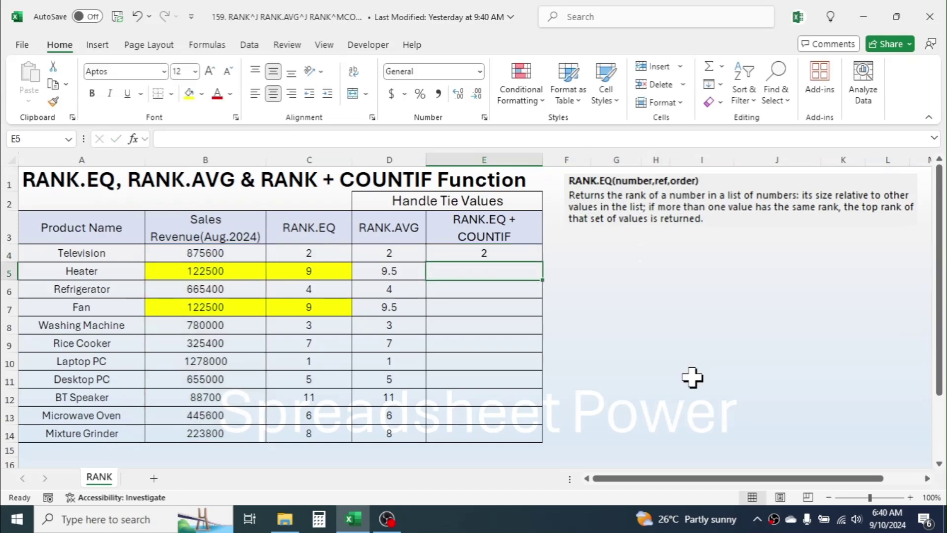
# Step: Fill the RANK.EQ + COUNTIF formula from E4 down to E14
pyautogui.click(489, 258)
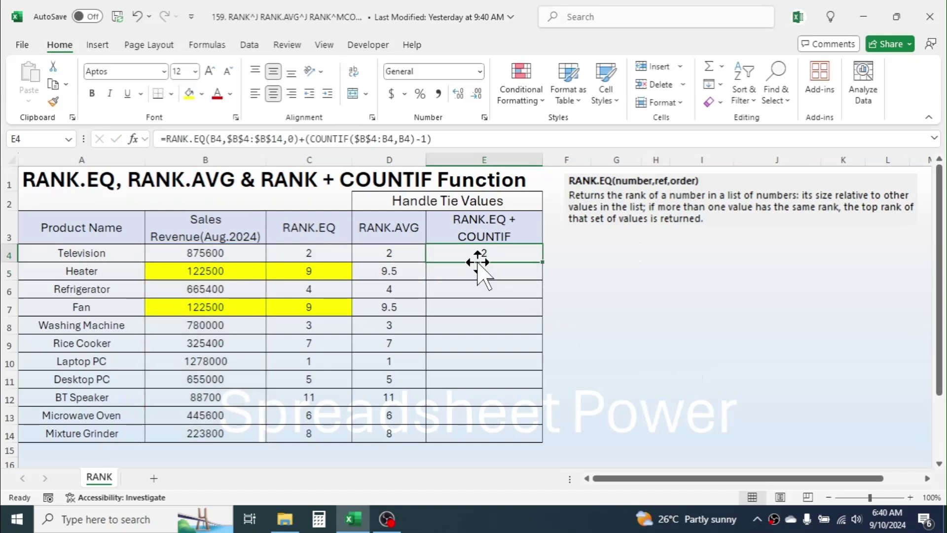
pyautogui.moveTo(542, 265); pyautogui.dragTo(528, 440)
pyautogui.click(578, 289)
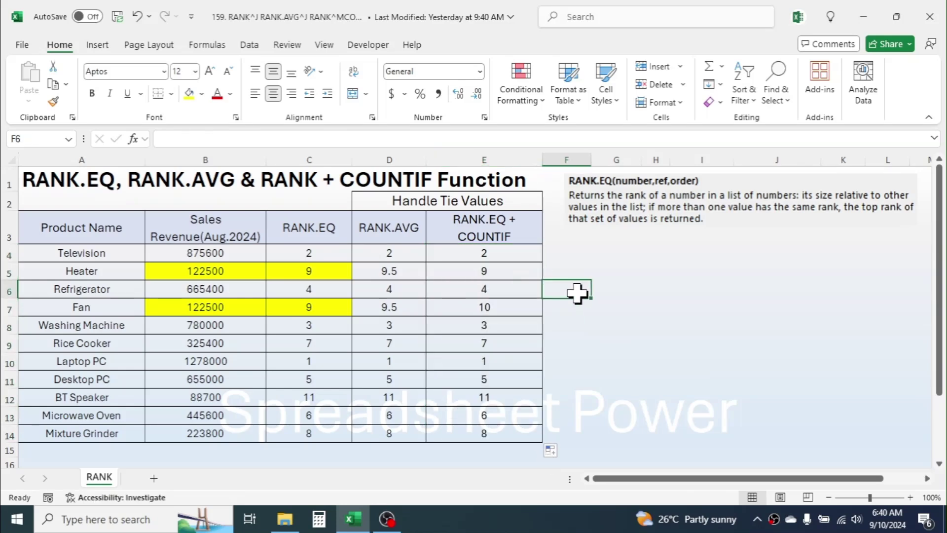
# Step: Highlight the Heater and Fan ranks in E5 and E7 with yellow fill
pyautogui.click(216, 272)
pyautogui.click(474, 268)
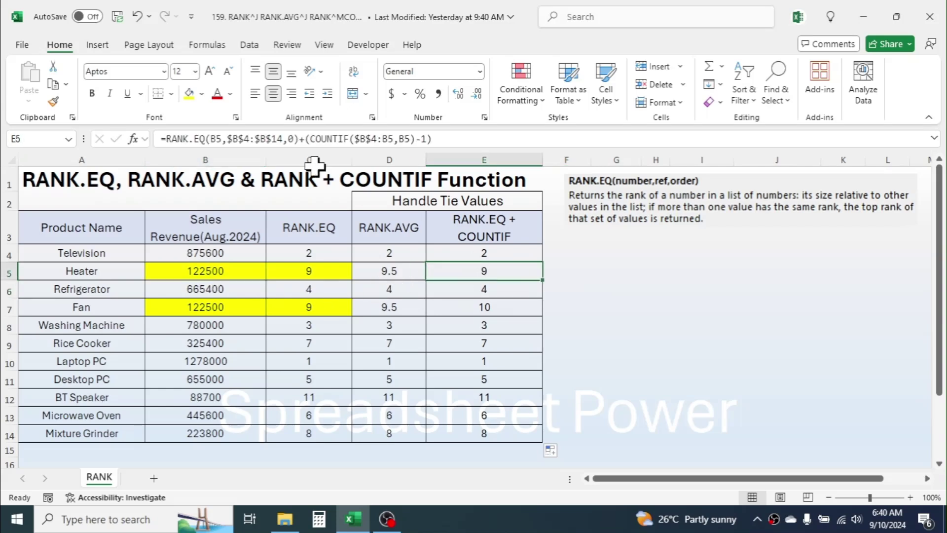
pyautogui.click(187, 97)
pyautogui.click(480, 308)
pyautogui.click(193, 98)
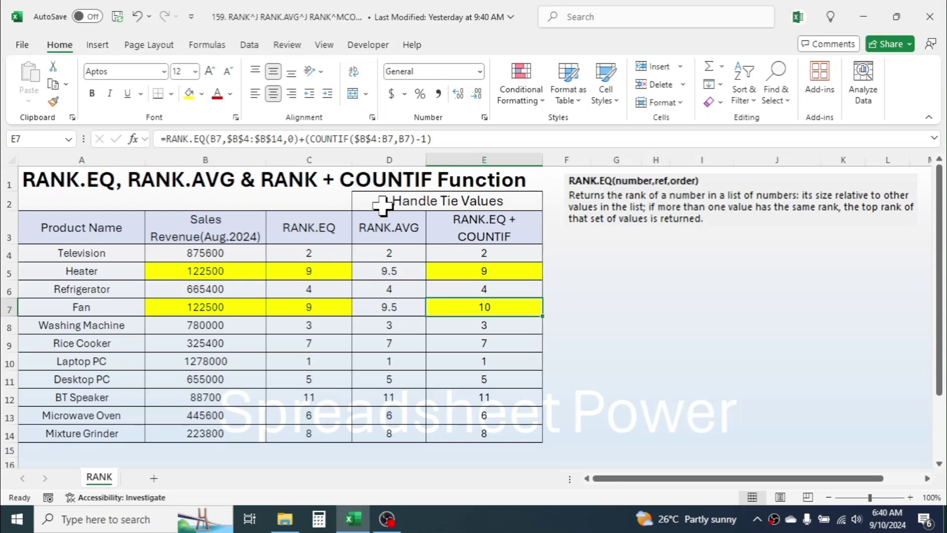
pyautogui.click(636, 307)
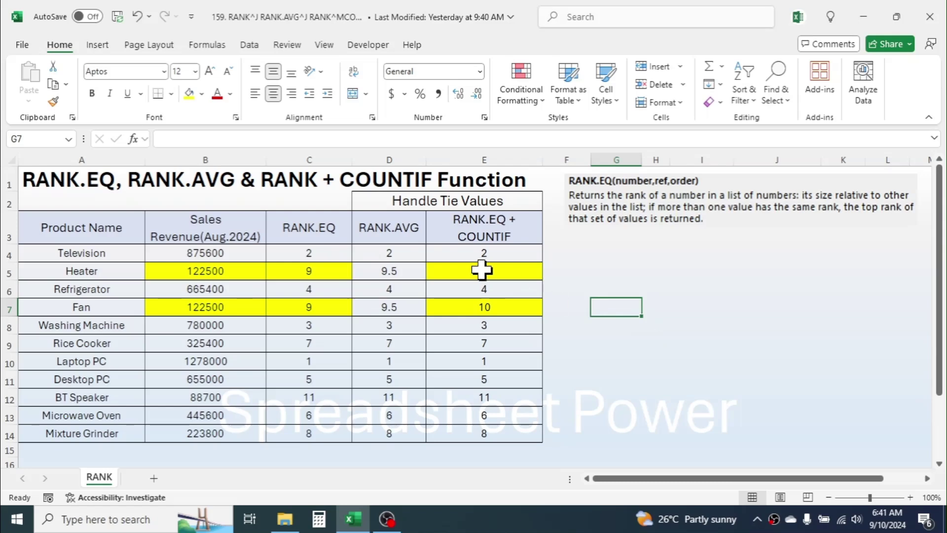
pyautogui.click(394, 230)
pyautogui.click(466, 229)
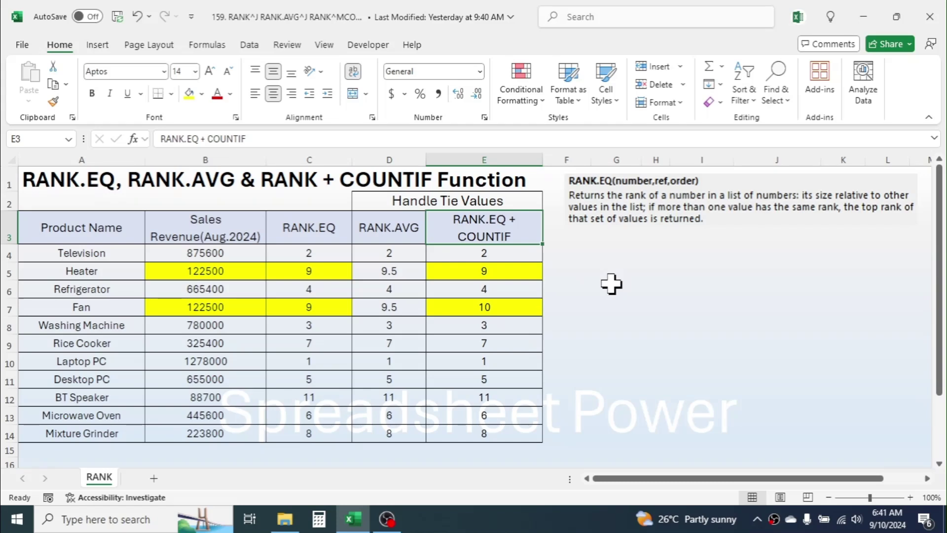
pyautogui.click(660, 293)
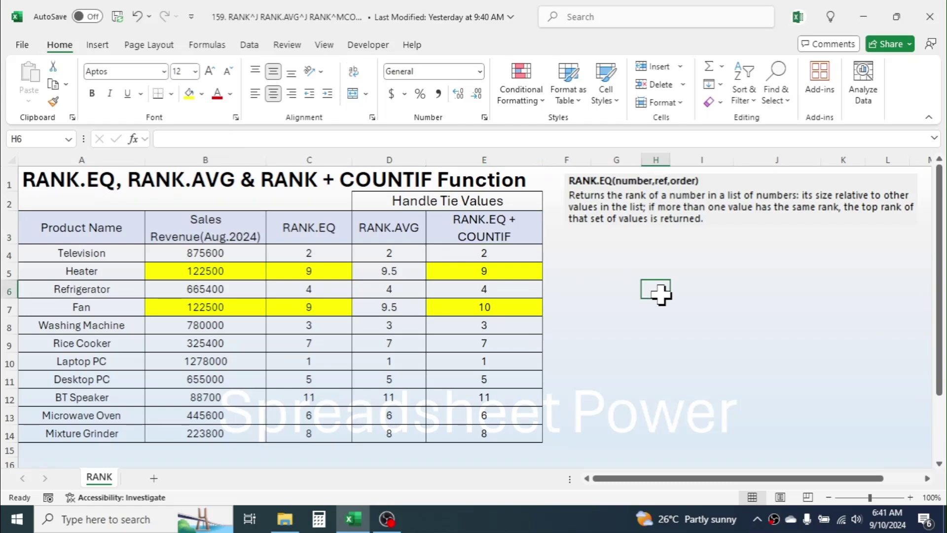